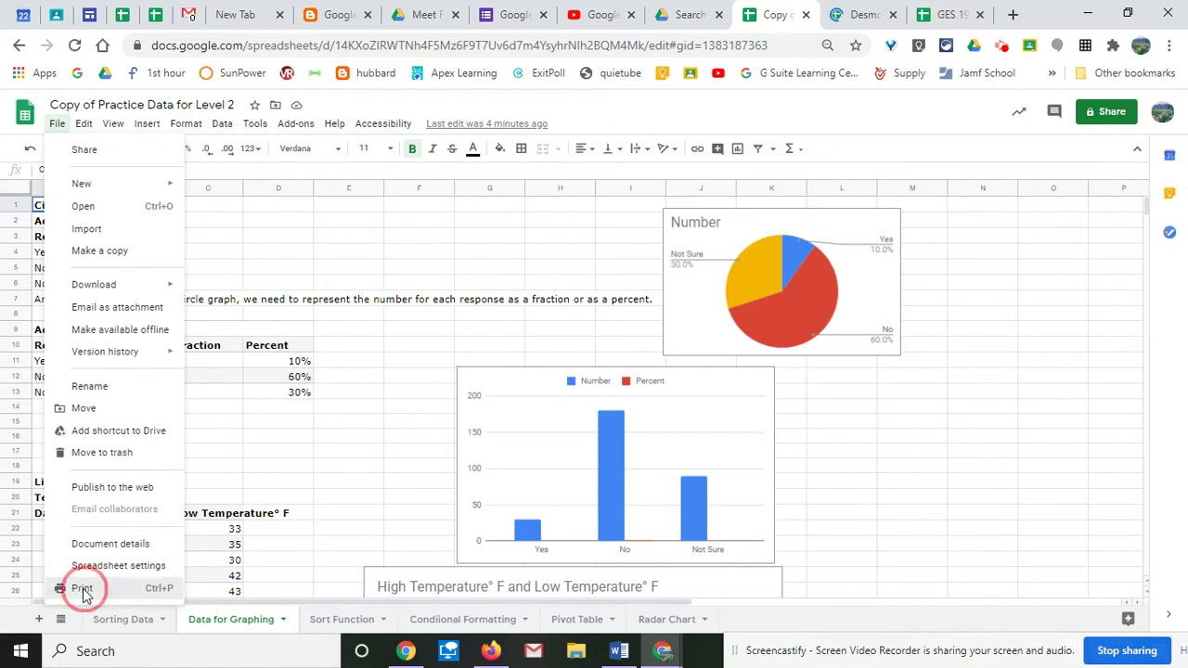
Step: Open the print settings for the Data for Graphing sheet, preview the portrait orientation, and return to landscape
left_click(84, 590)
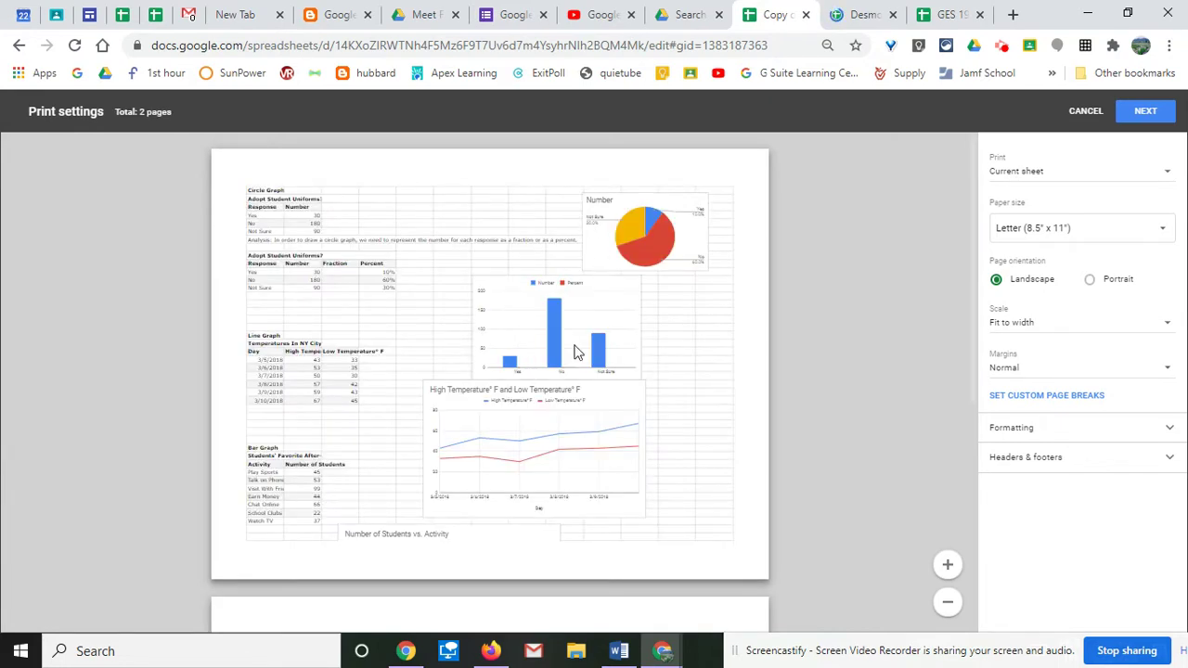
left_click(1092, 281)
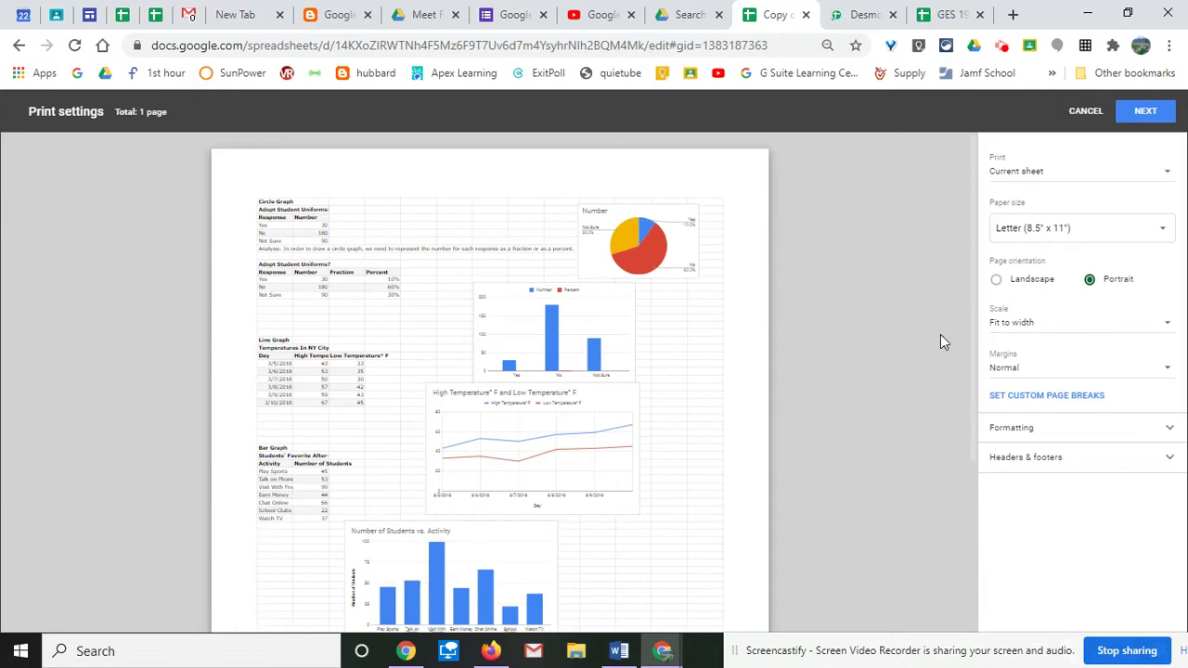
scroll(548, 499, "down", 5)
scroll(561, 518, "up", 5)
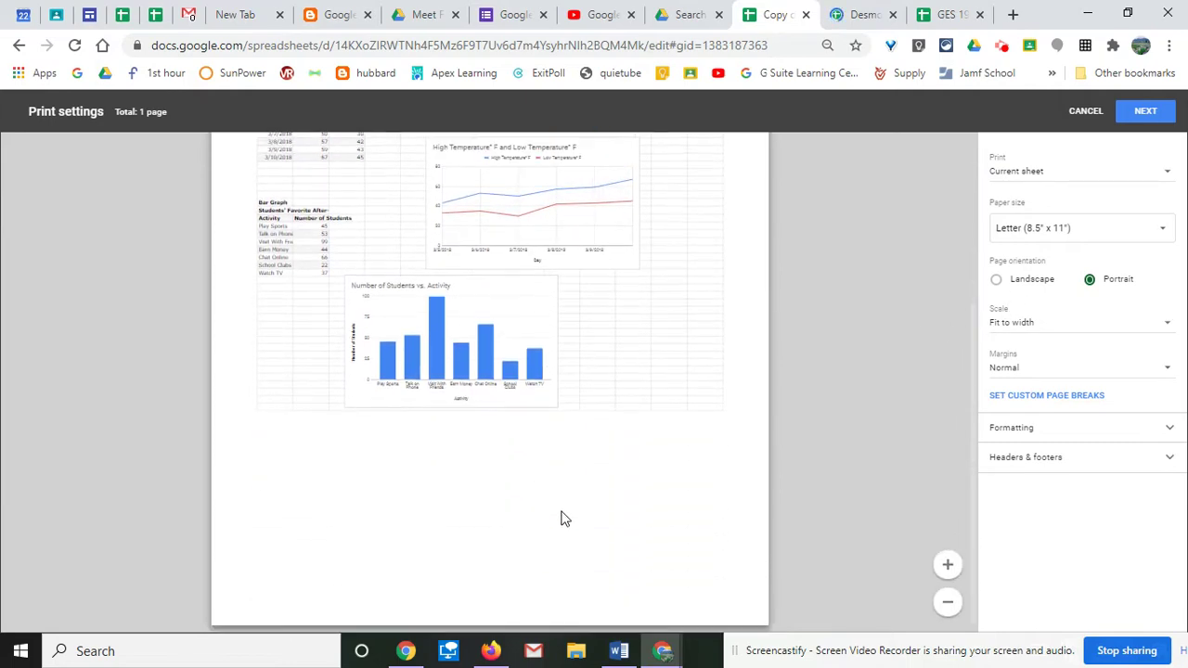
left_click(996, 281)
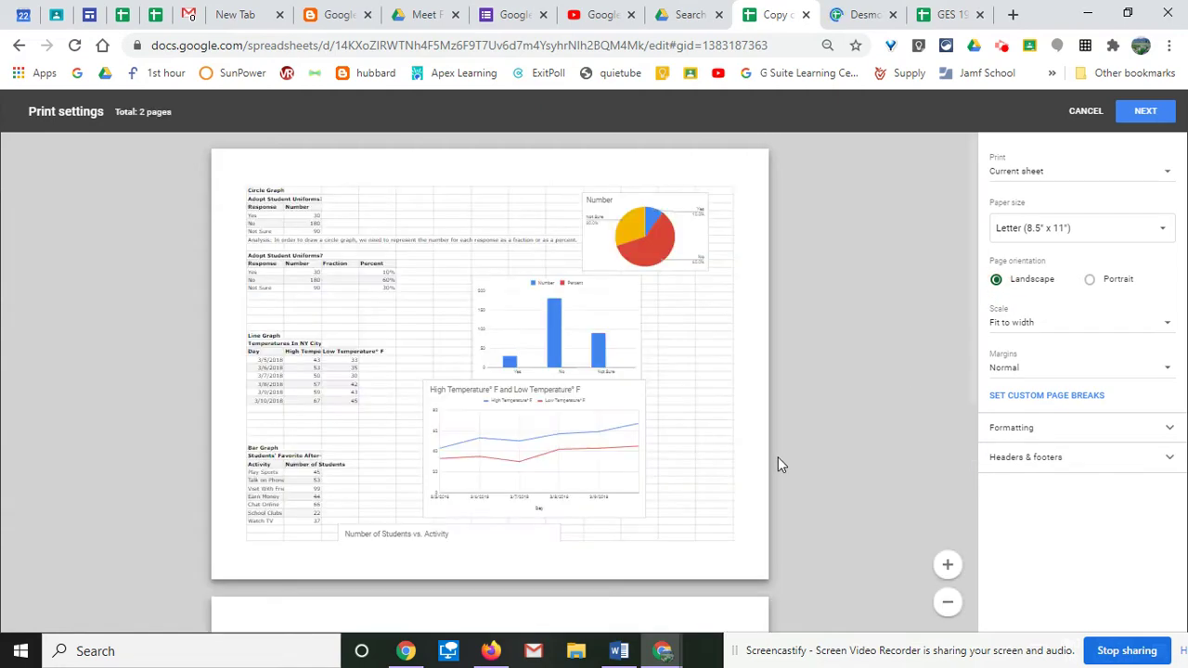
scroll(655, 454, "down", 3)
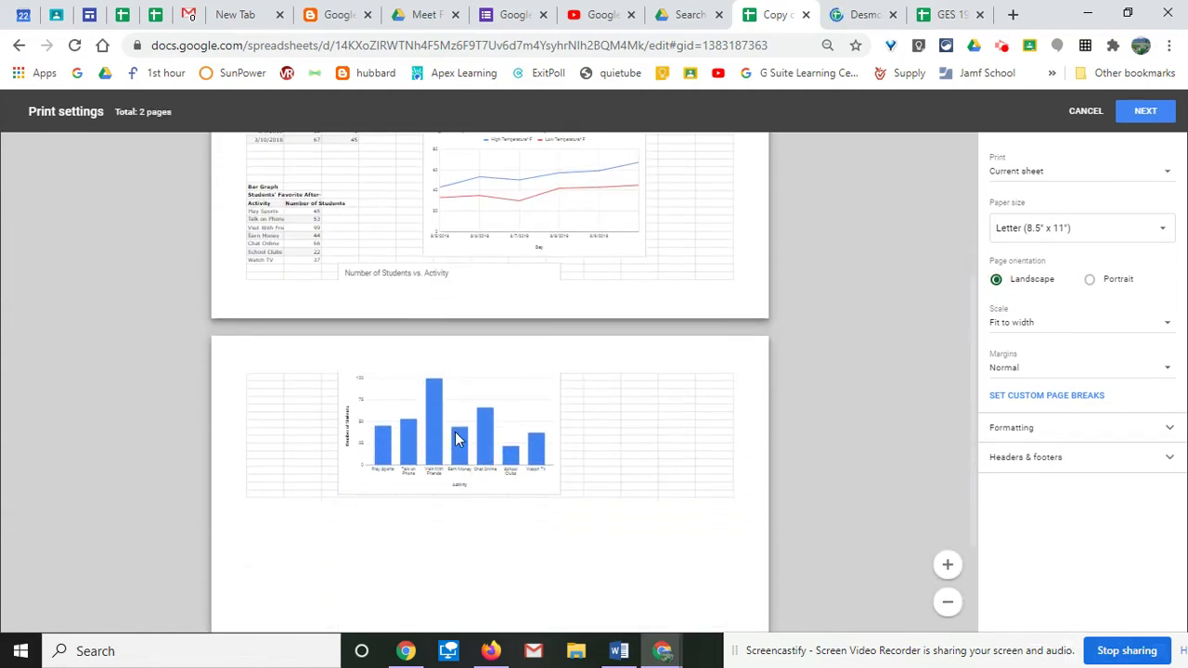
scroll(544, 387, "up", 1)
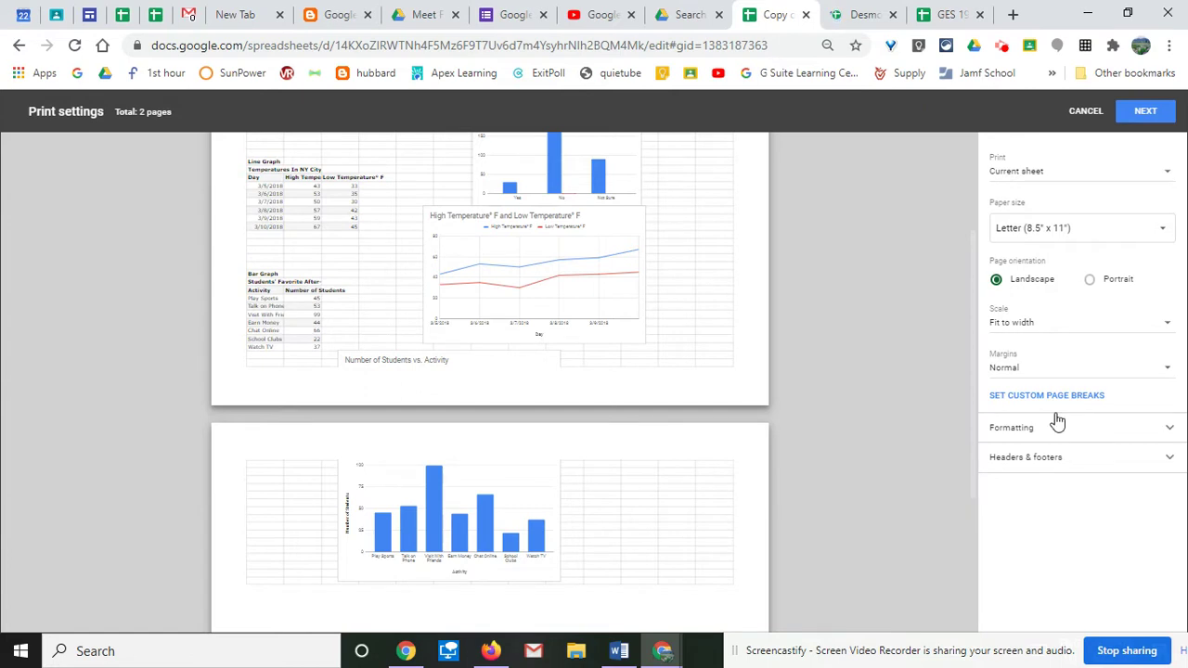
Step: Try the Fit to height print scale and change it to Fit to page
left_click(1036, 325)
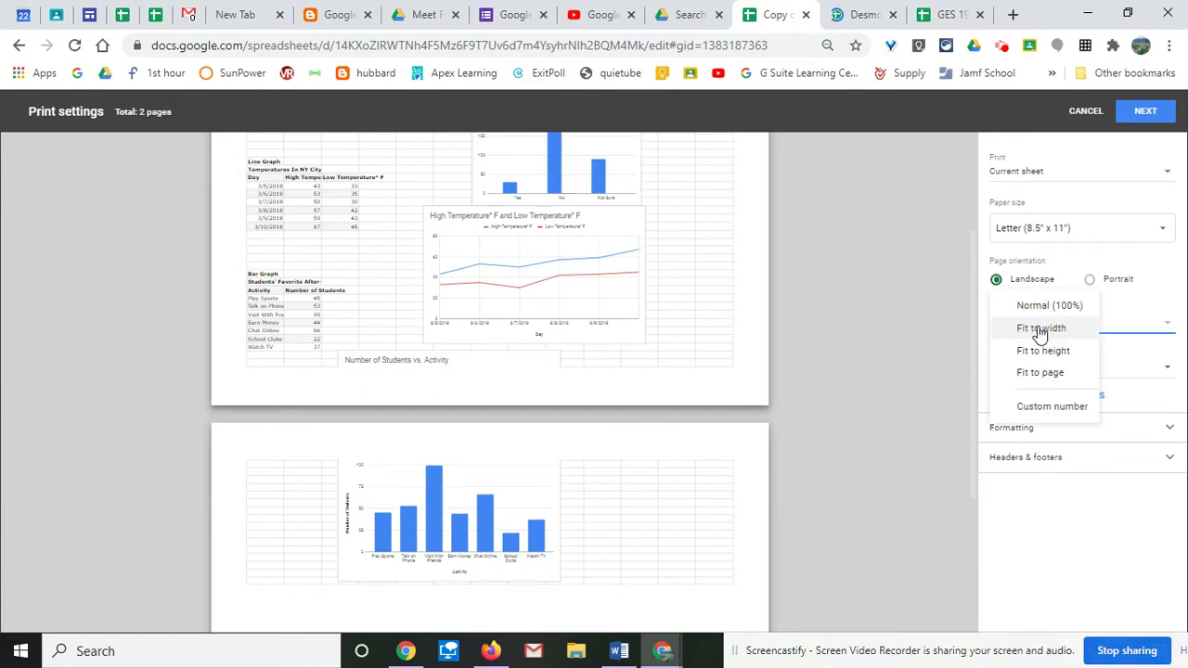
left_click(1054, 350)
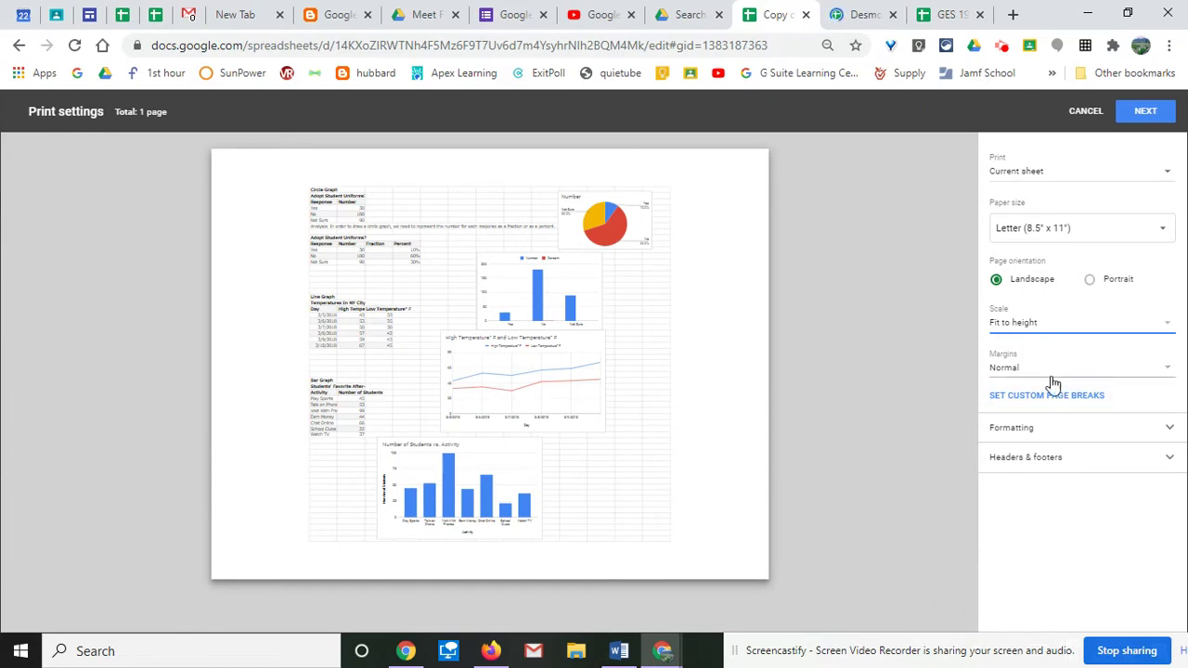
left_click(1029, 334)
left_click(1038, 353)
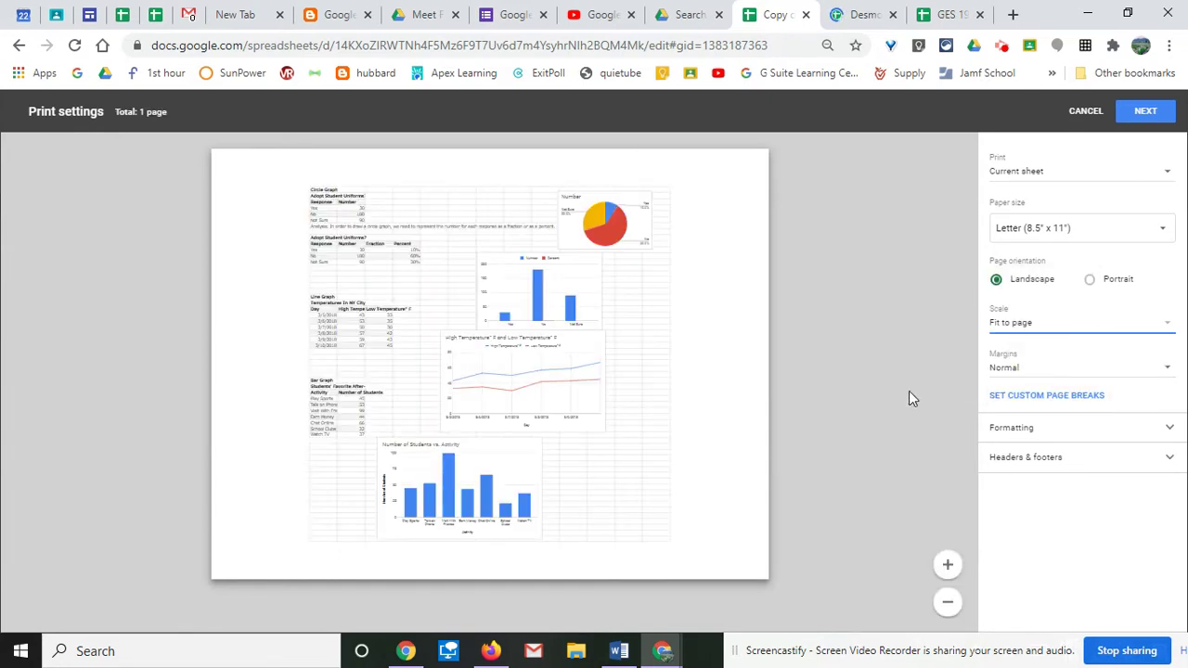
Step: Set custom page breaks that put all columns through M and all rows through 60 on one page, and confirm them
left_click(1048, 399)
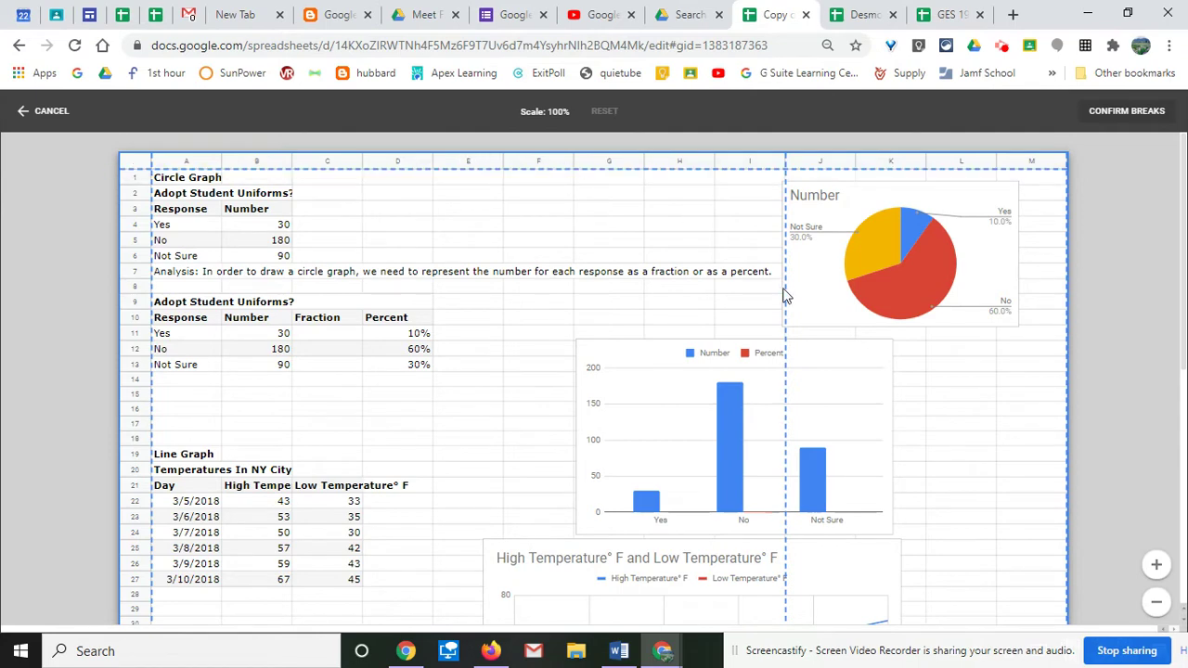
left_click_drag(784, 293, 1067, 290)
scroll(656, 368, "down", 5)
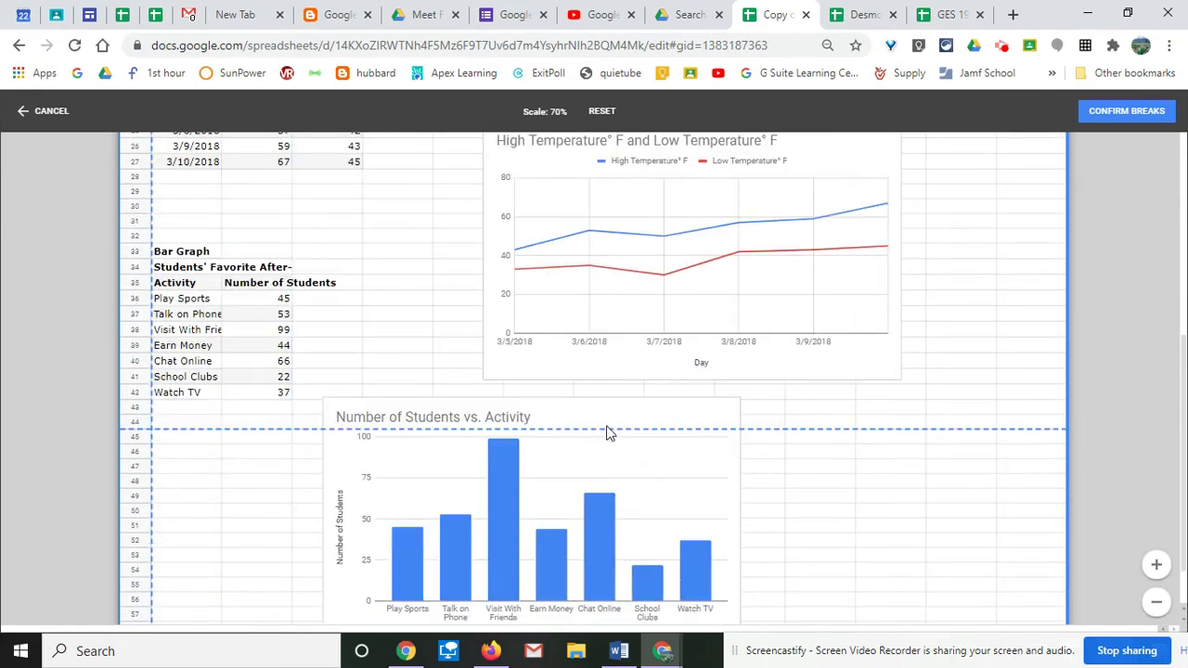
left_click_drag(608, 431, 910, 605)
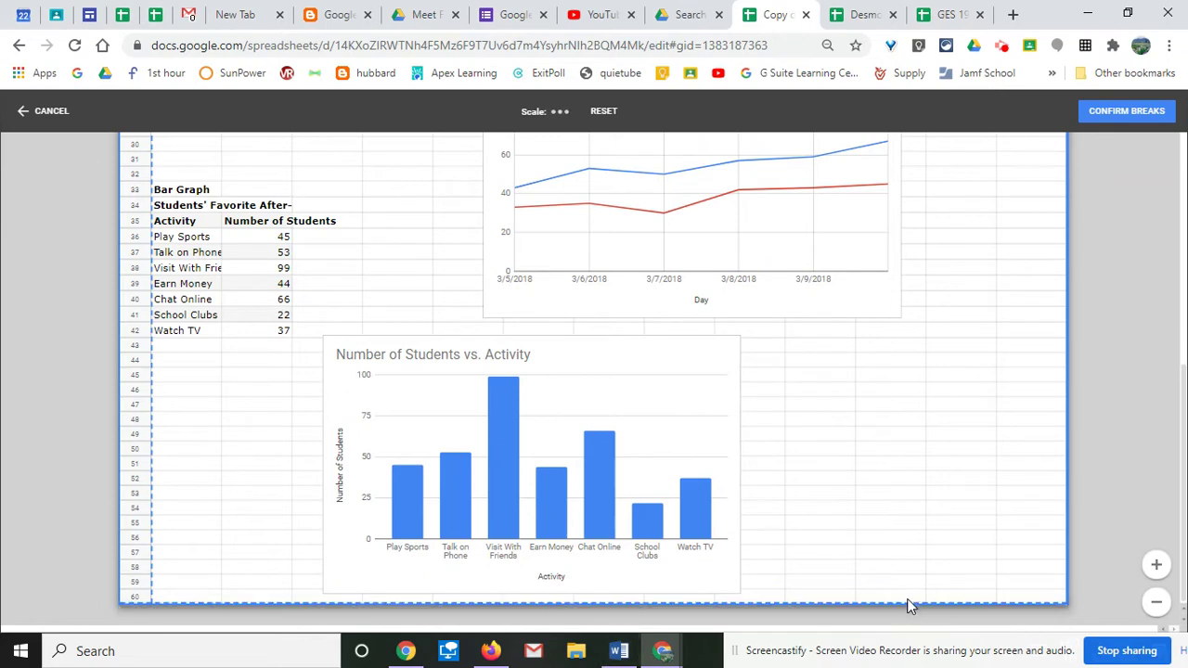
left_click(1121, 113)
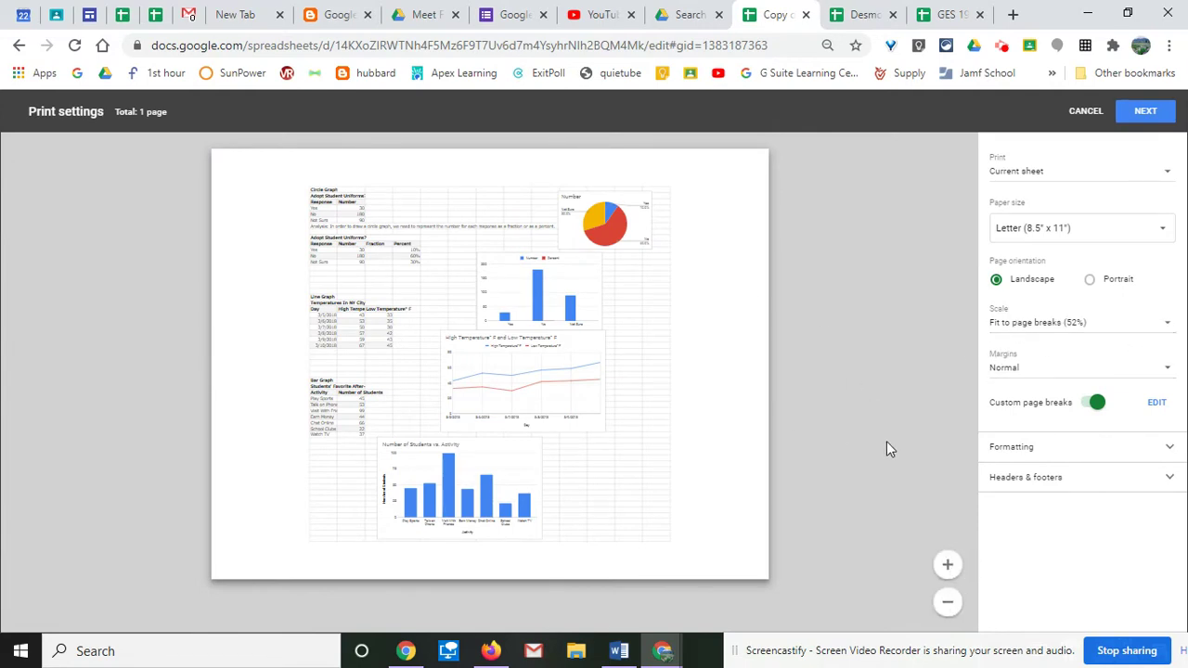
Step: Expand the Formatting and Headers & footers print options and proceed with printing the sheet
left_click(1040, 449)
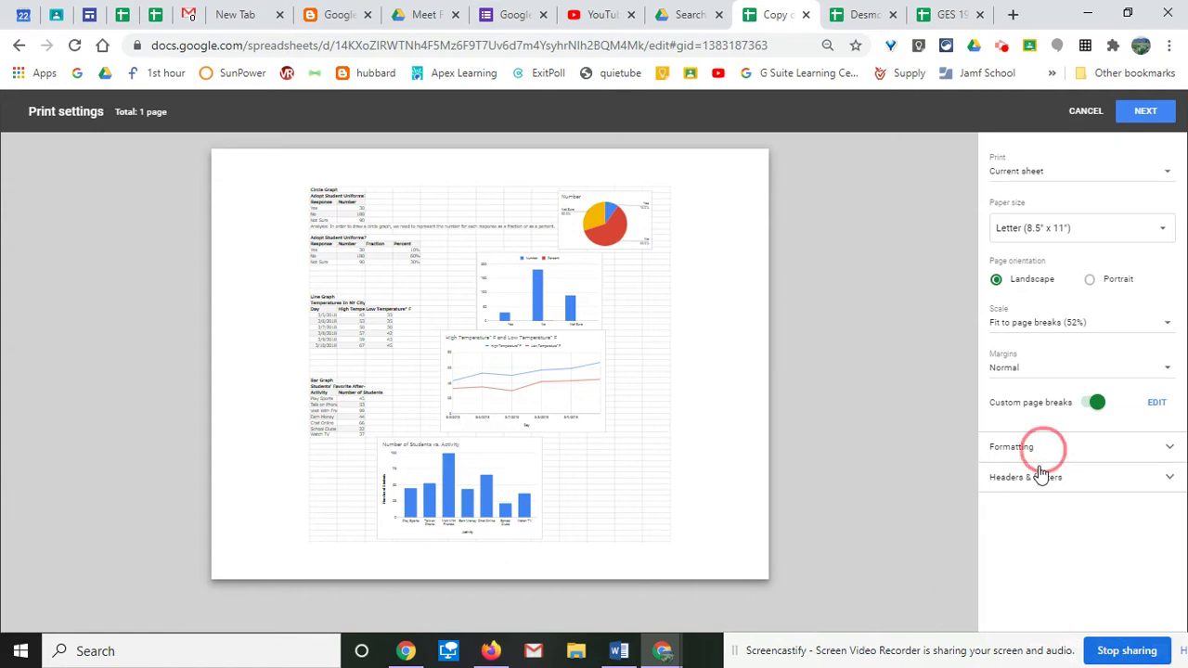
scroll(1084, 492, "down", 2)
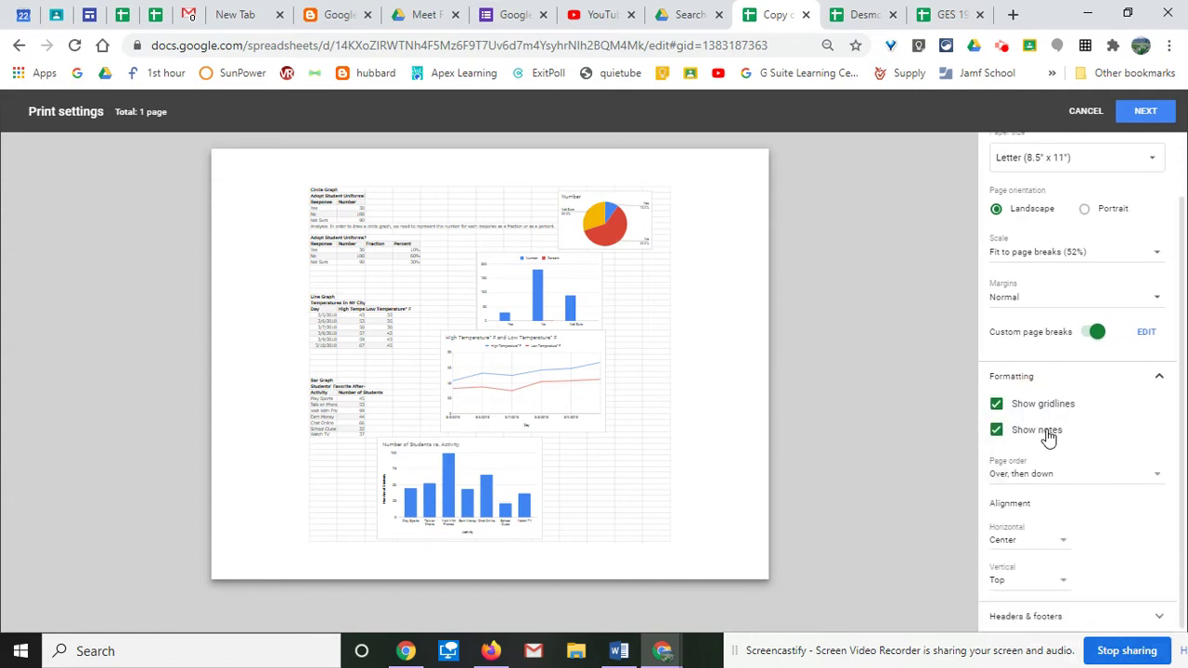
left_click(1036, 619)
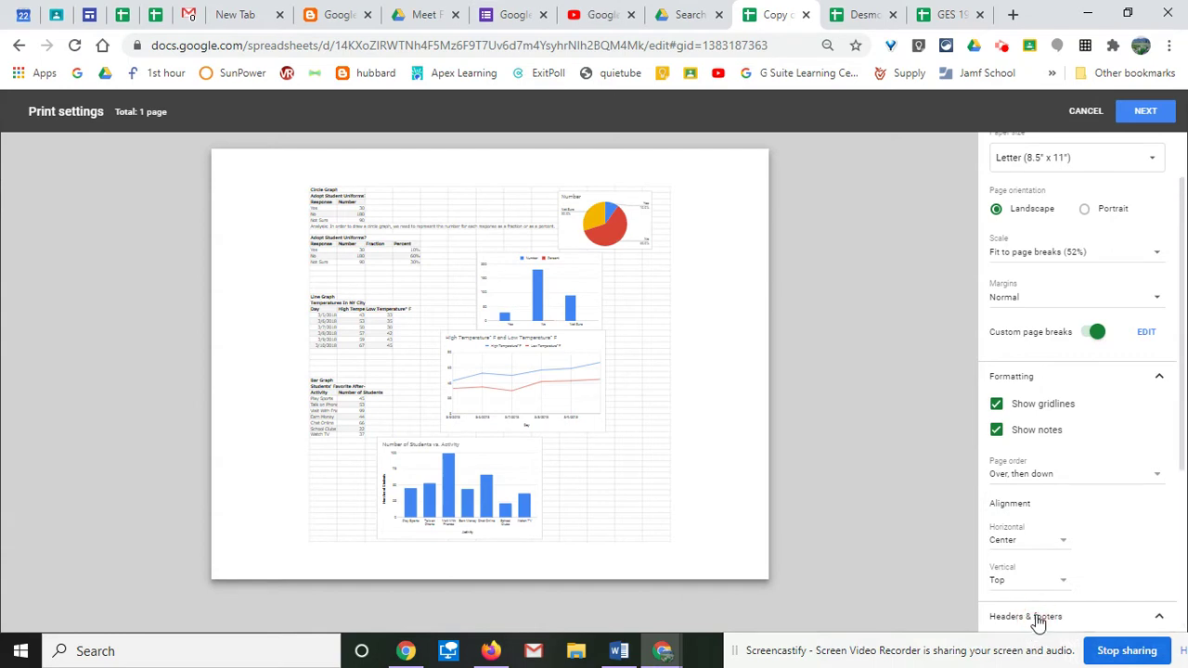
left_click(1145, 112)
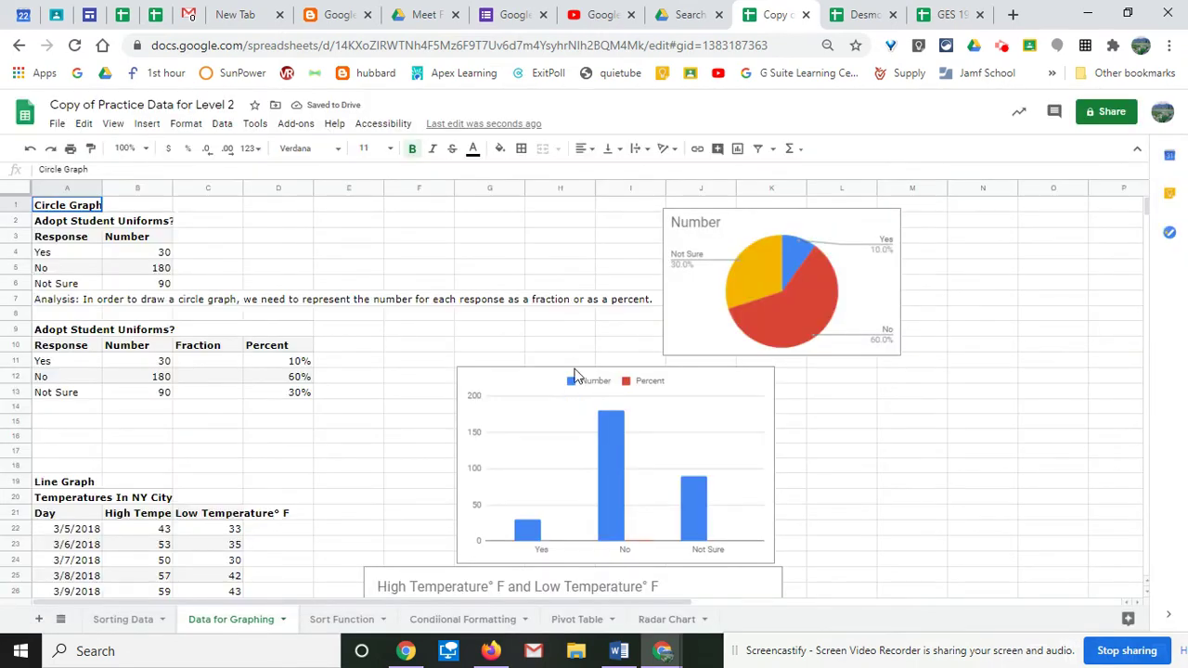
Step: Switch to the Desmos for Elementary spreadsheet and open its print settings
left_click(856, 17)
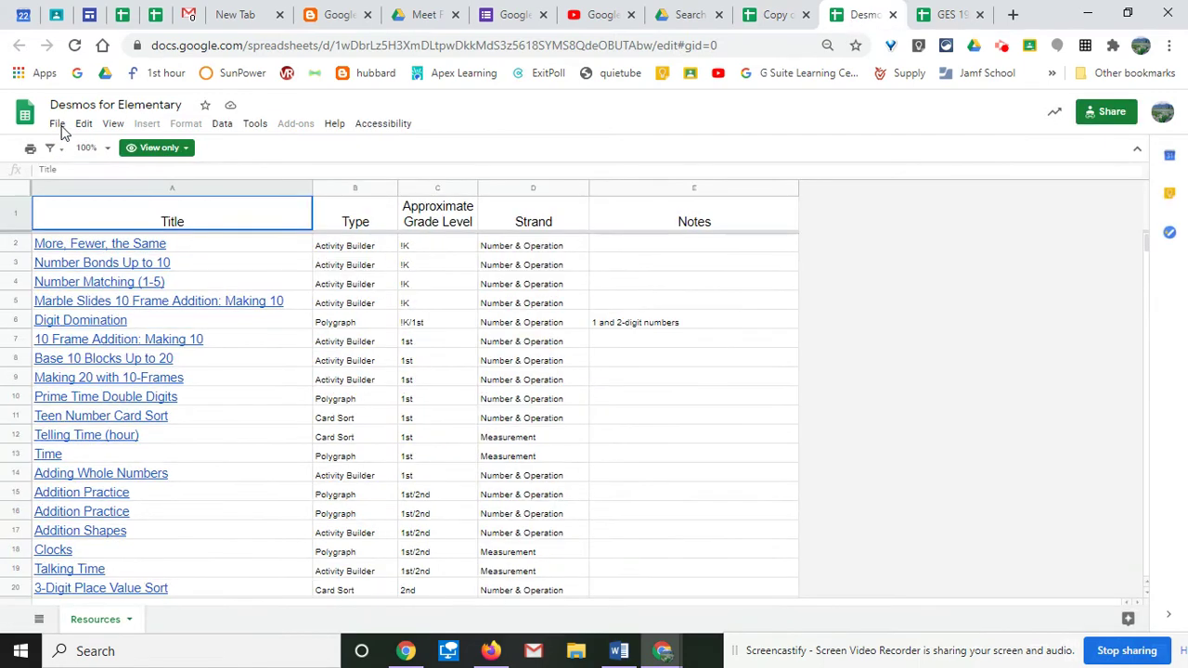
left_click(57, 124)
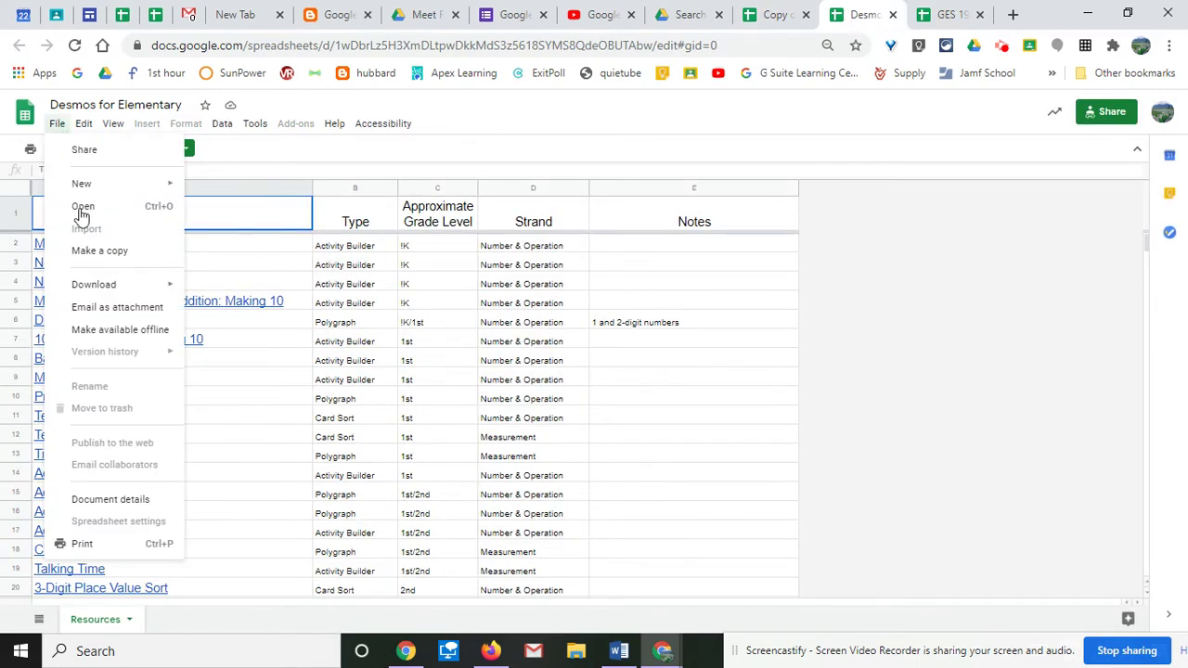
left_click(88, 546)
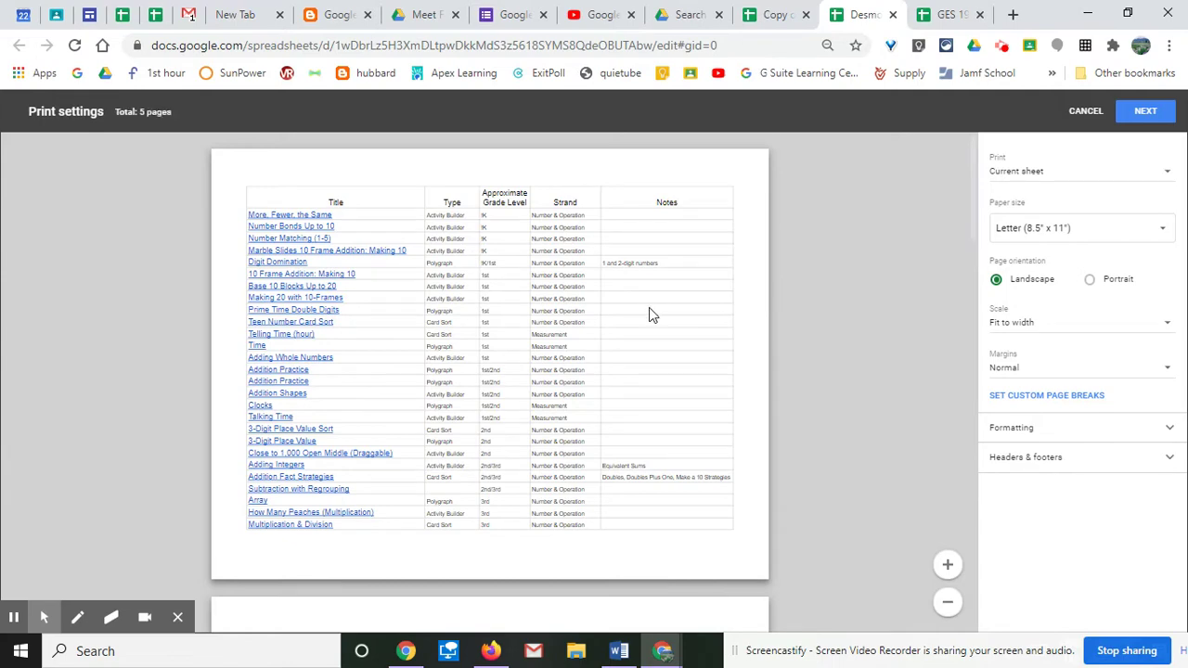
Step: Review the landscape print preview, set the page orientation to Portrait, and check how the rows fall across pages
scroll(1101, 293, "down", 1)
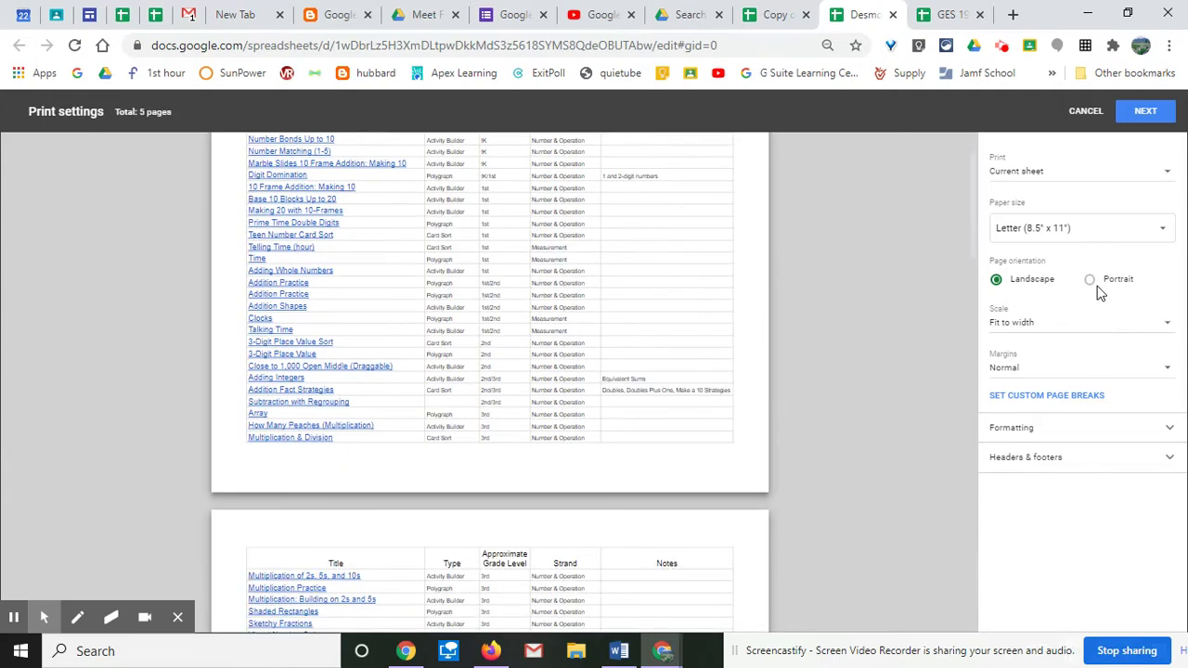
scroll(682, 423, "down", 6)
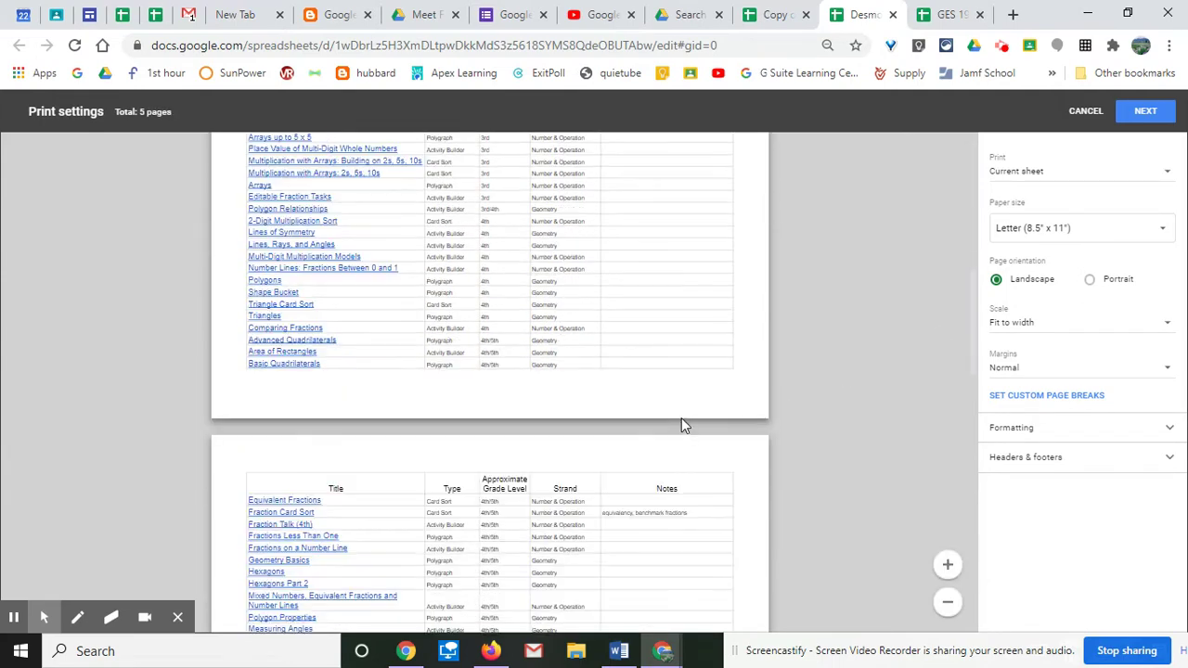
scroll(682, 426, "down", 7)
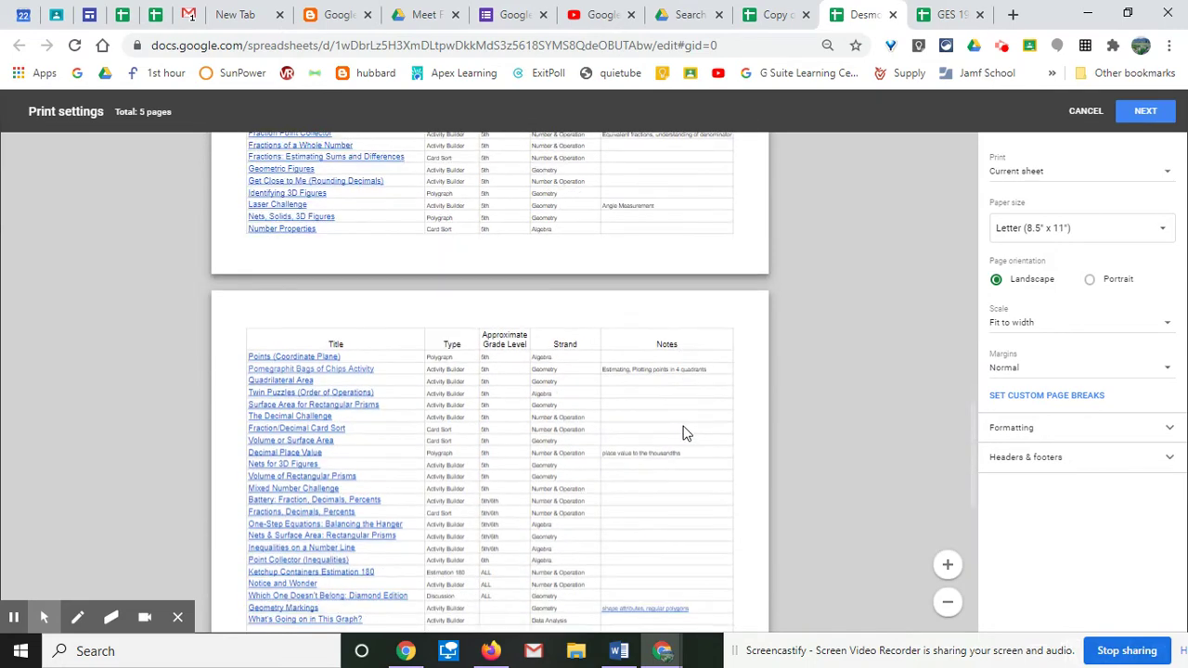
scroll(1142, 315, "down", 3)
left_click(1091, 280)
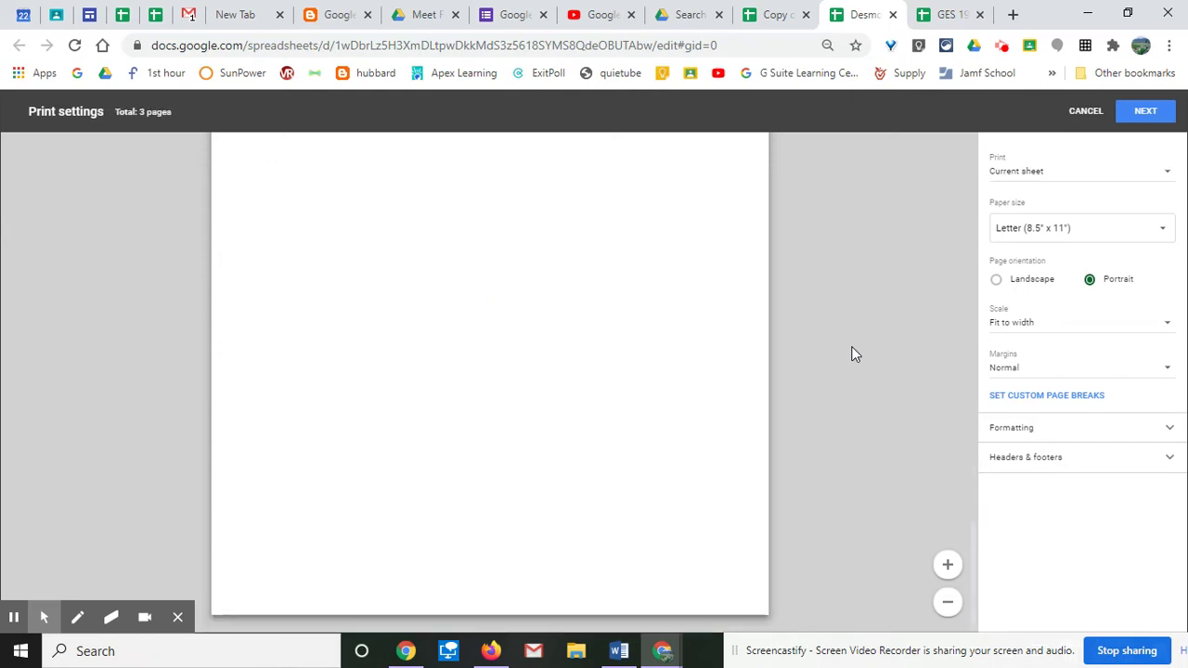
scroll(852, 334, "up", 9)
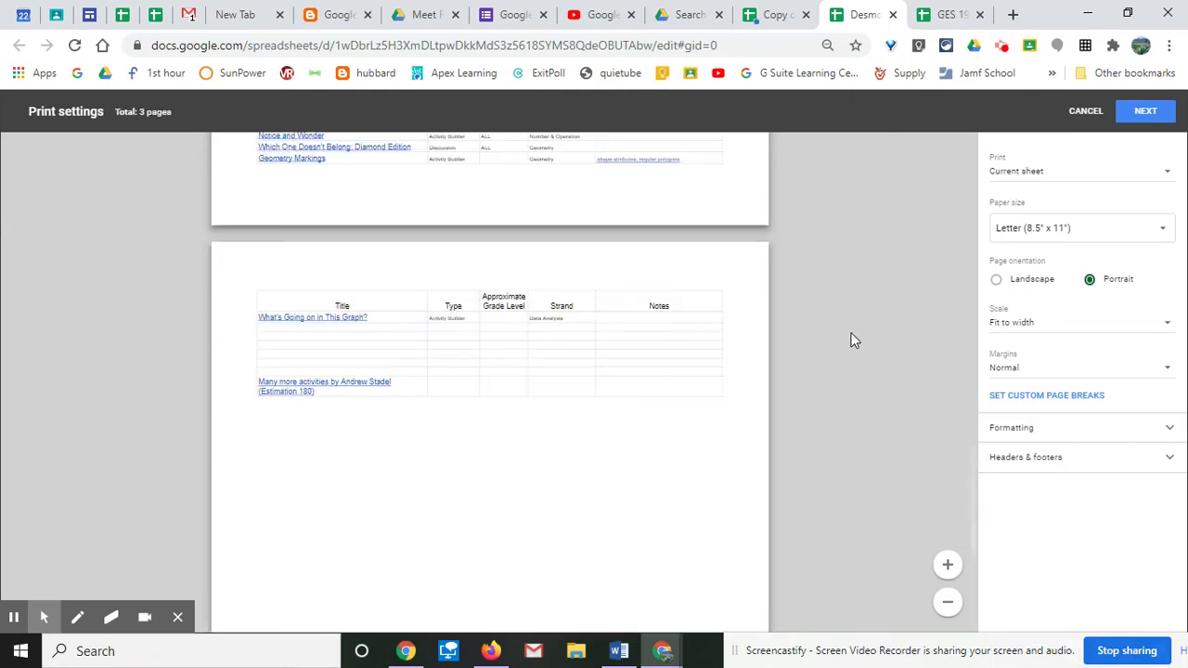
scroll(852, 340, "up", 10)
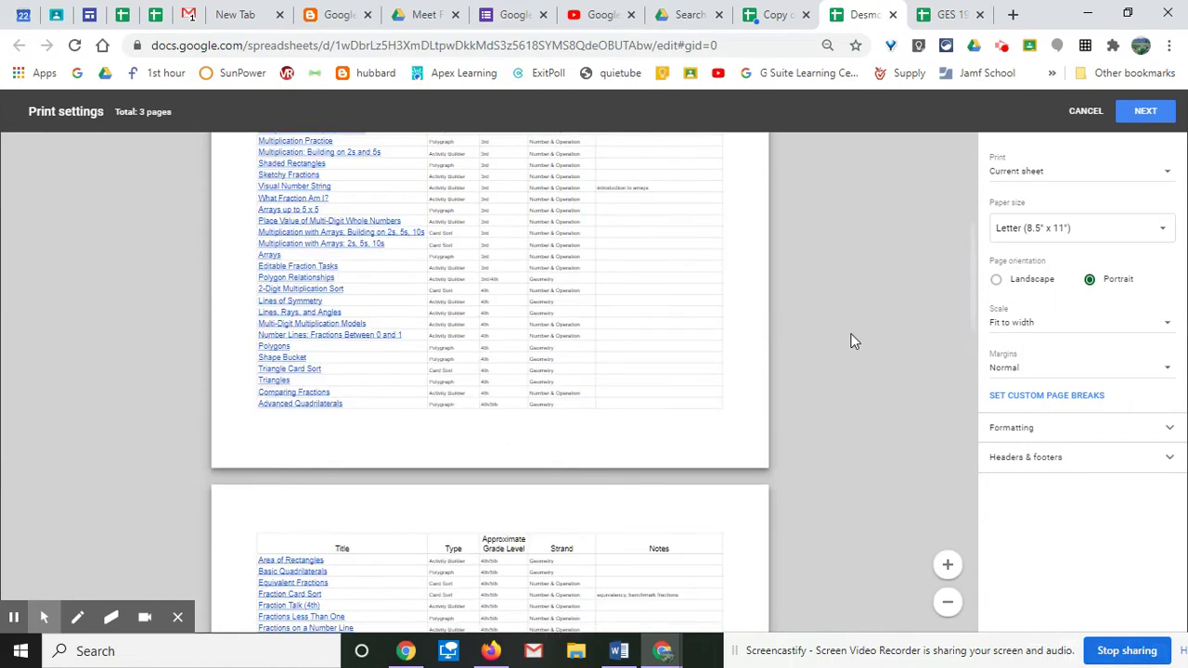
scroll(854, 342, "down", 5)
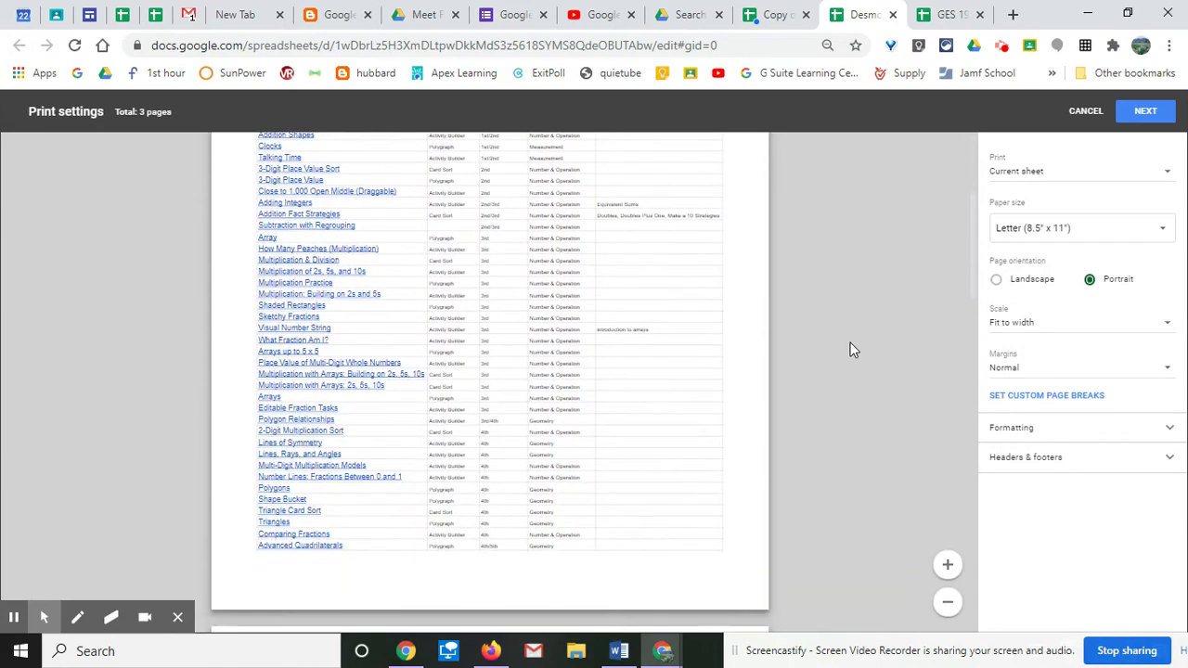
scroll(850, 372, "down", 4)
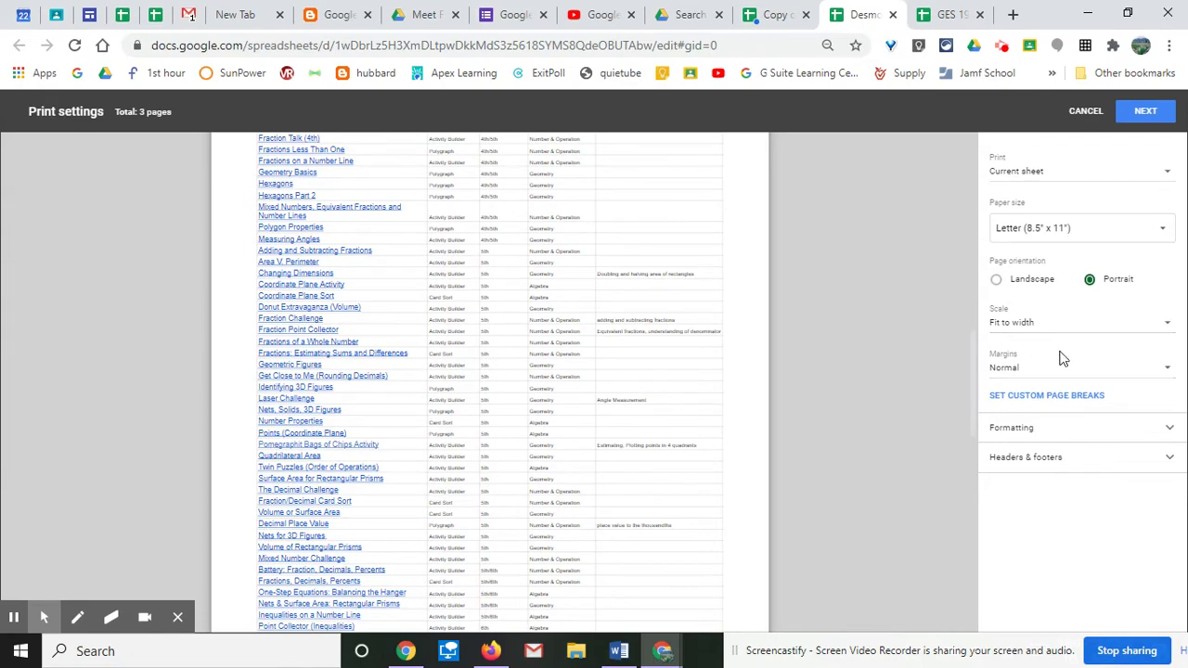
Step: Start setting custom page breaks and move the horizontal break beneath row 32 about ten rows down
left_click(1068, 397)
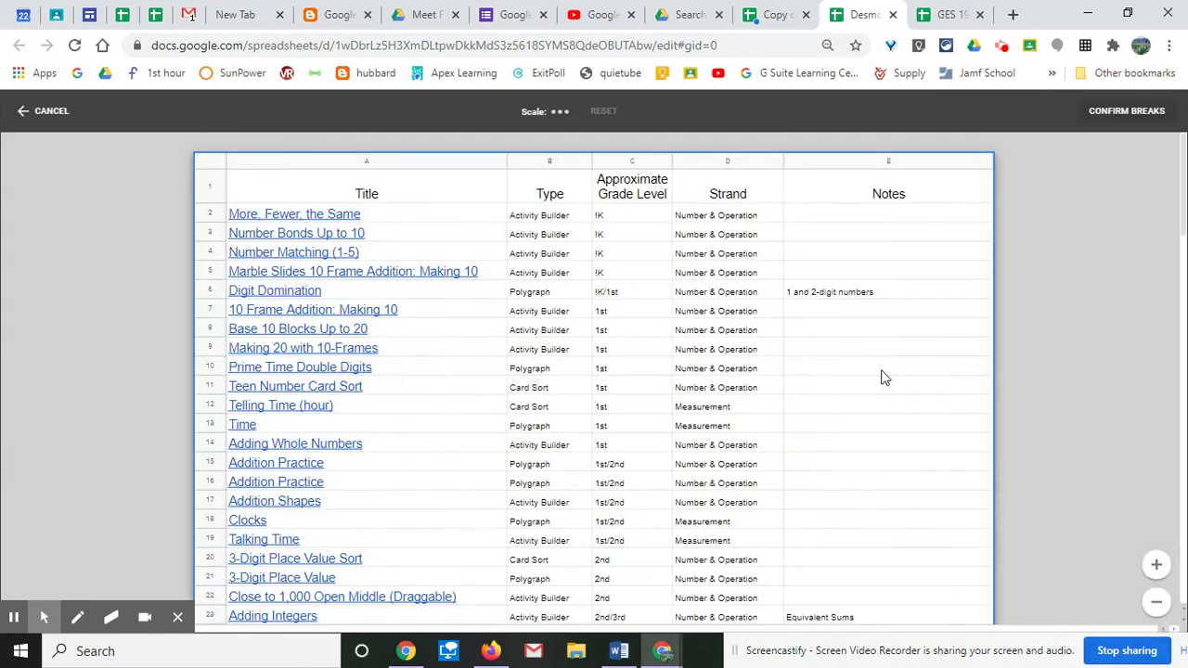
scroll(883, 378, "down", 10)
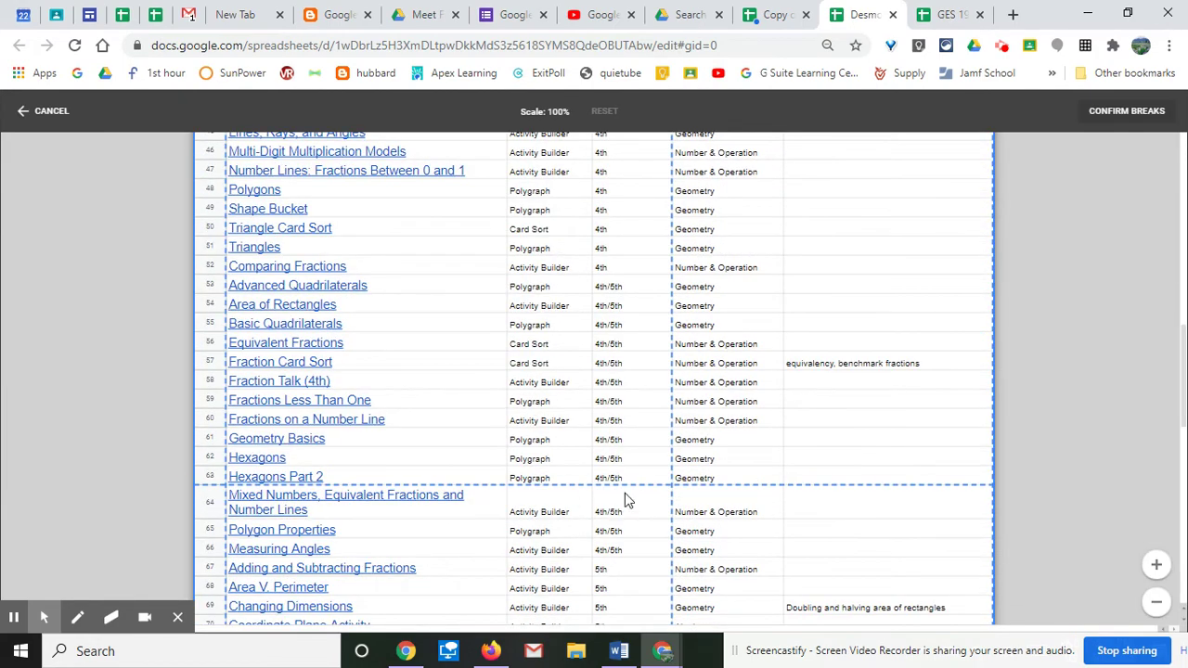
scroll(625, 499, "up", 5)
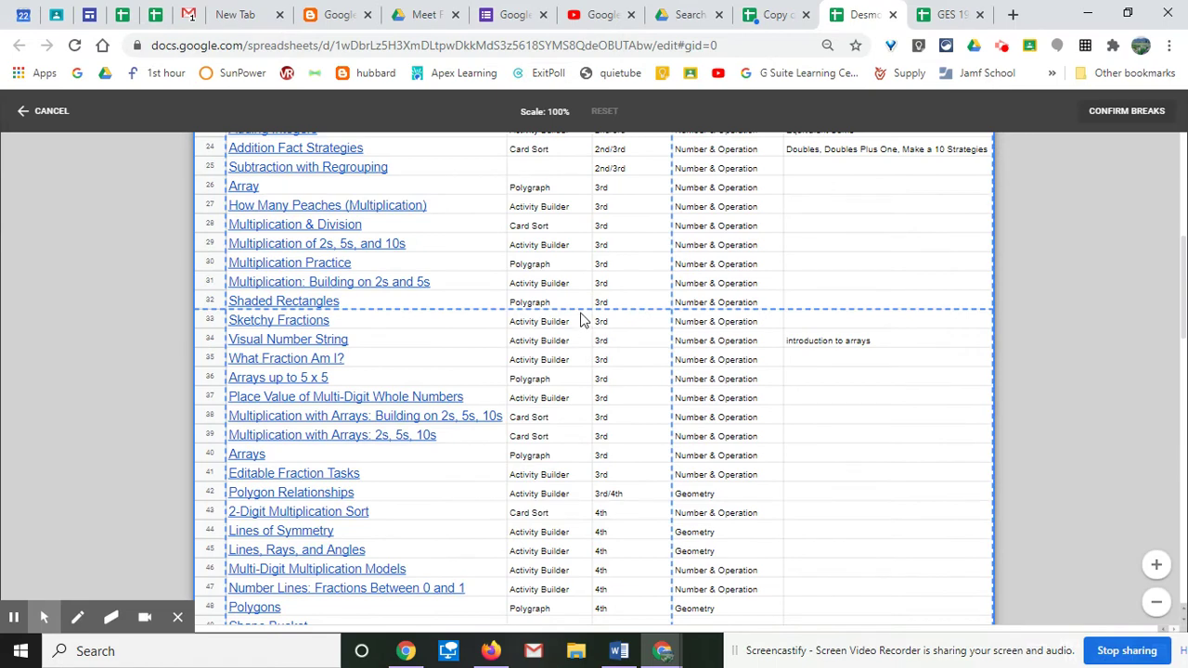
left_click_drag(578, 307, 620, 497)
Step: Move the horizontal page break beneath row 82 to below row 92, and on to the end of the sheet below row 112
scroll(684, 502, "down", 5)
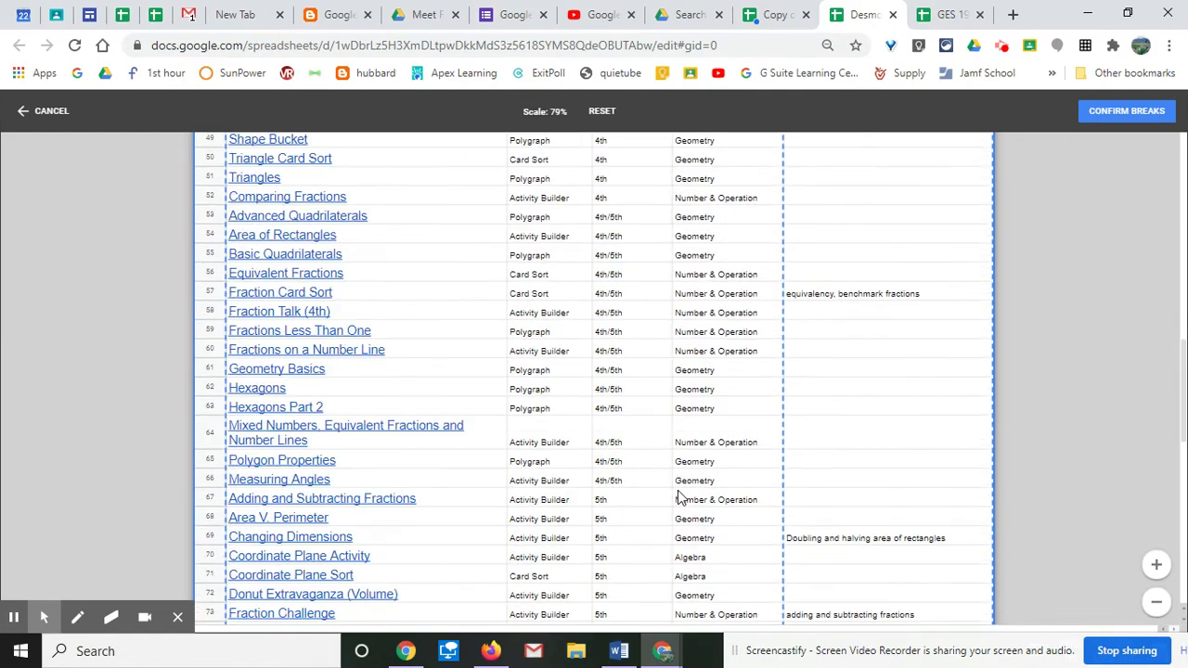
scroll(679, 498, "down", 5)
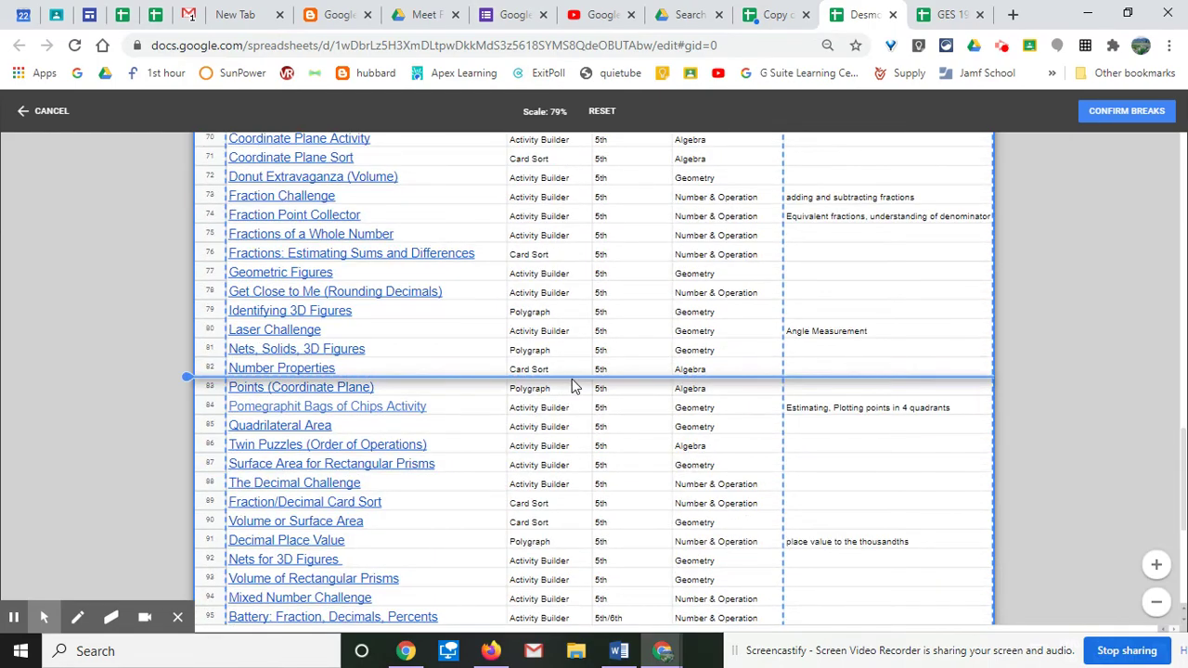
left_click_drag(571, 375, 733, 567)
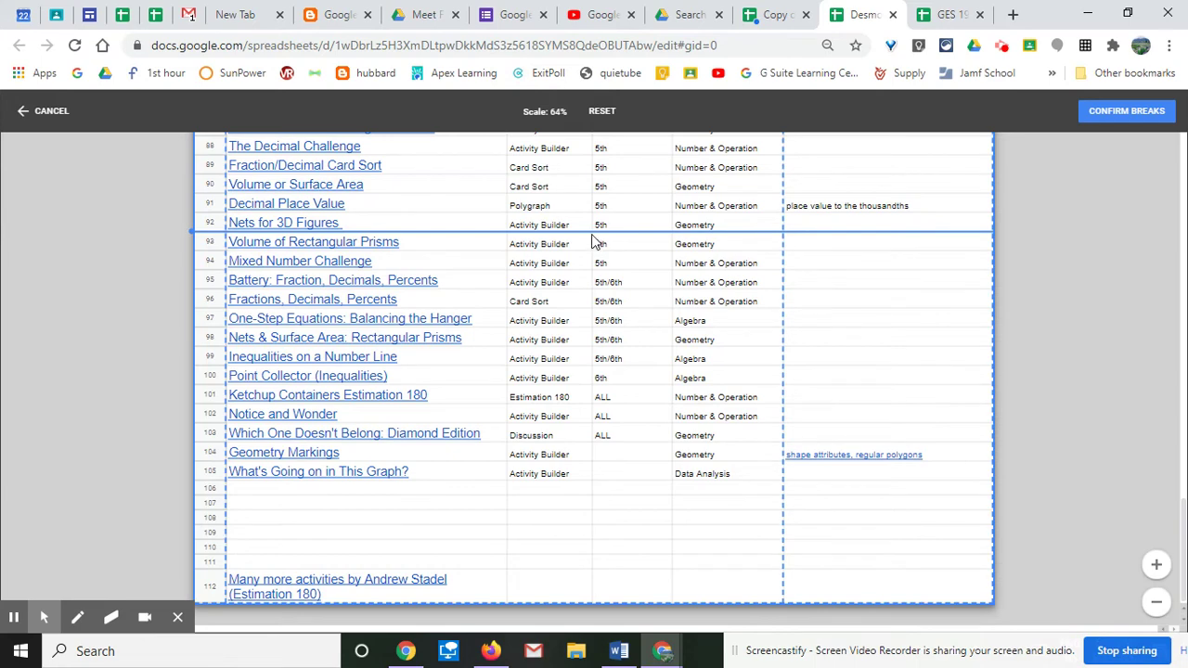
left_click_drag(594, 233, 650, 593)
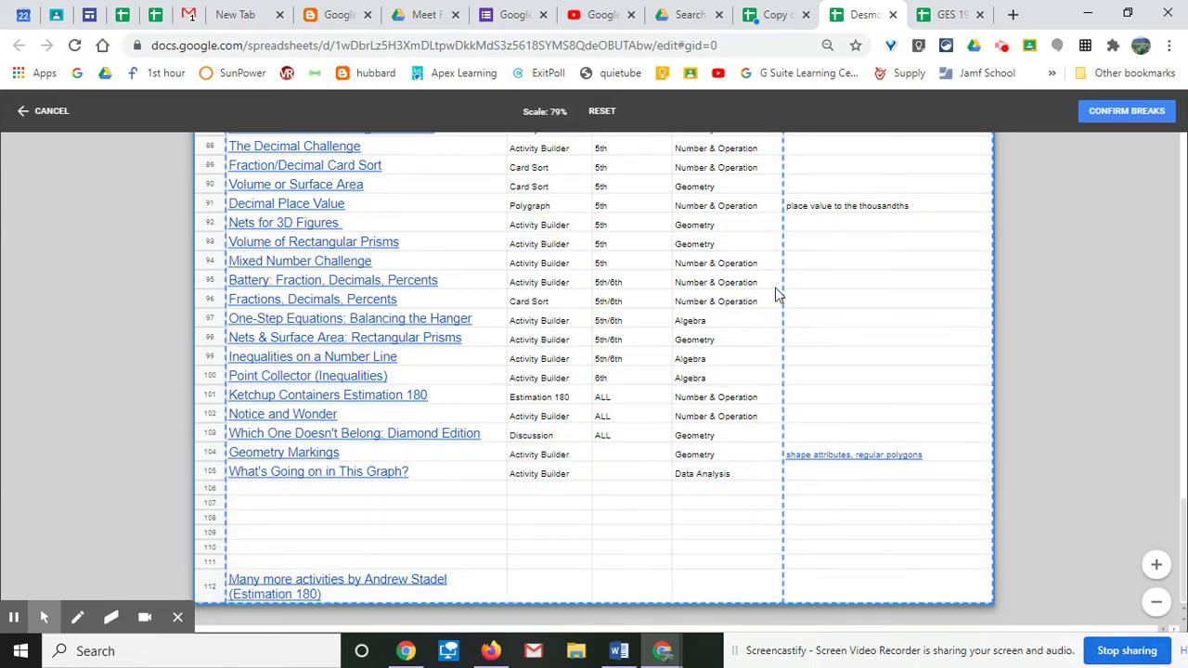
Step: Move the vertical page break past the Notes column to the sheet's edge, confirm the breaks, and review the print preview
left_click_drag(784, 289, 998, 297)
left_click(1127, 111)
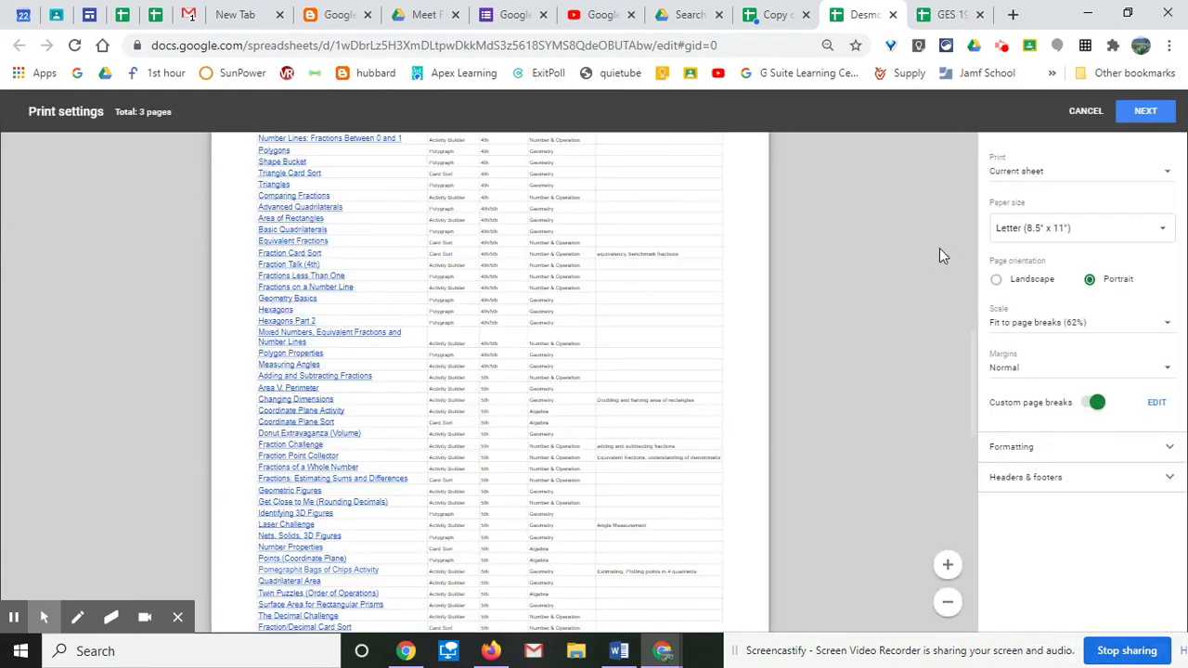
scroll(600, 349, "up", 15)
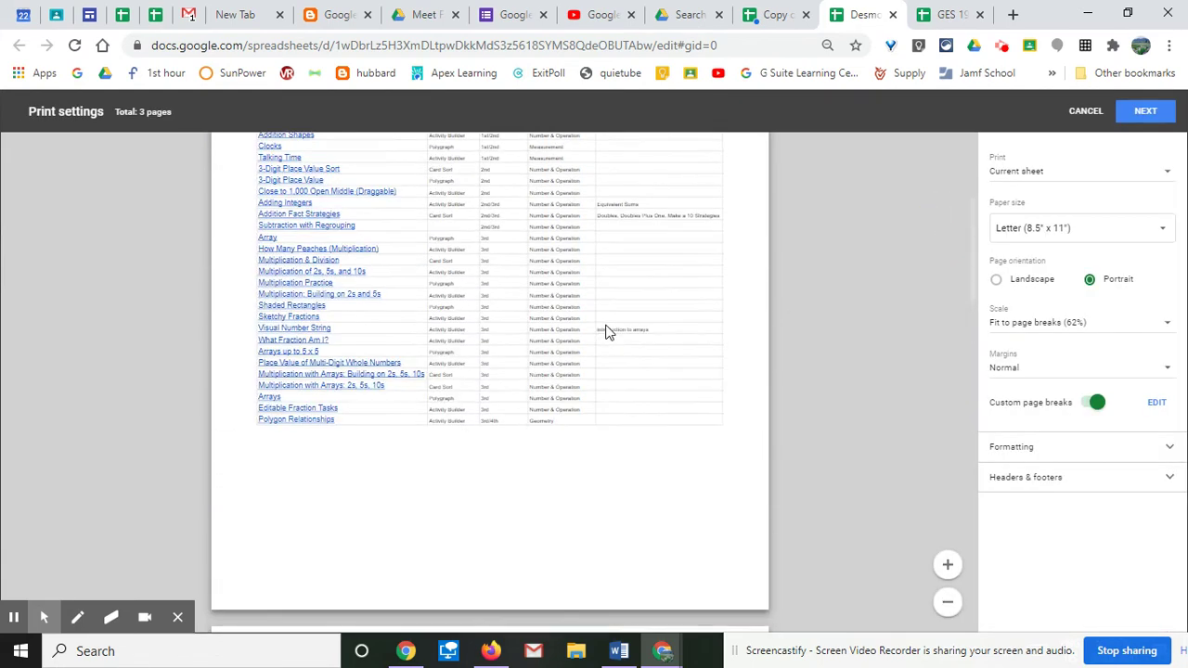
scroll(607, 325, "down", 15)
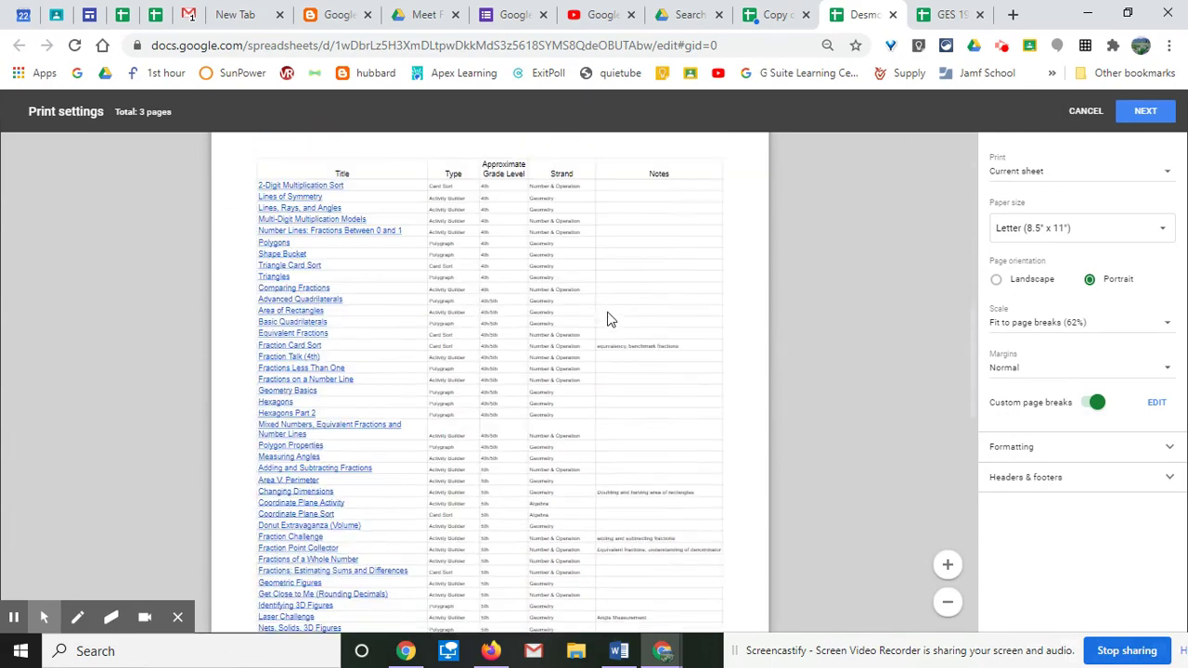
scroll(613, 311, "up", 8)
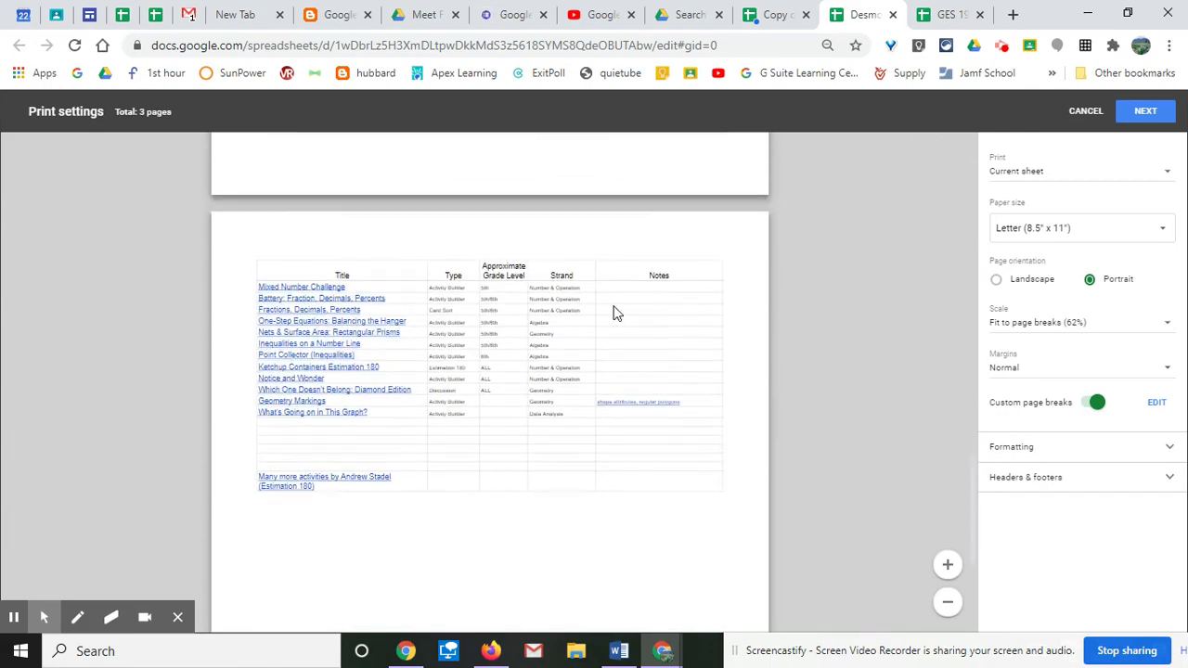
scroll(617, 314, "up", 10)
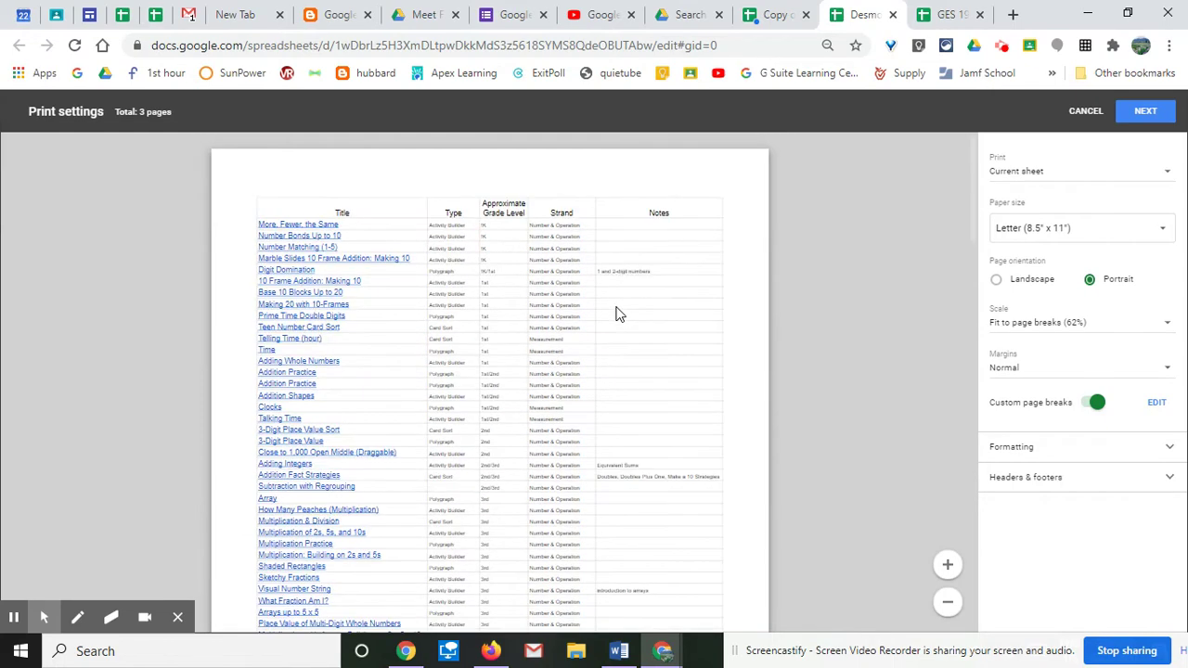
Step: Switch to the GES 19-20 Master Schedule spreadsheet, open its print settings, and set the paper size to Legal (8.5" x 14")
left_click(949, 15)
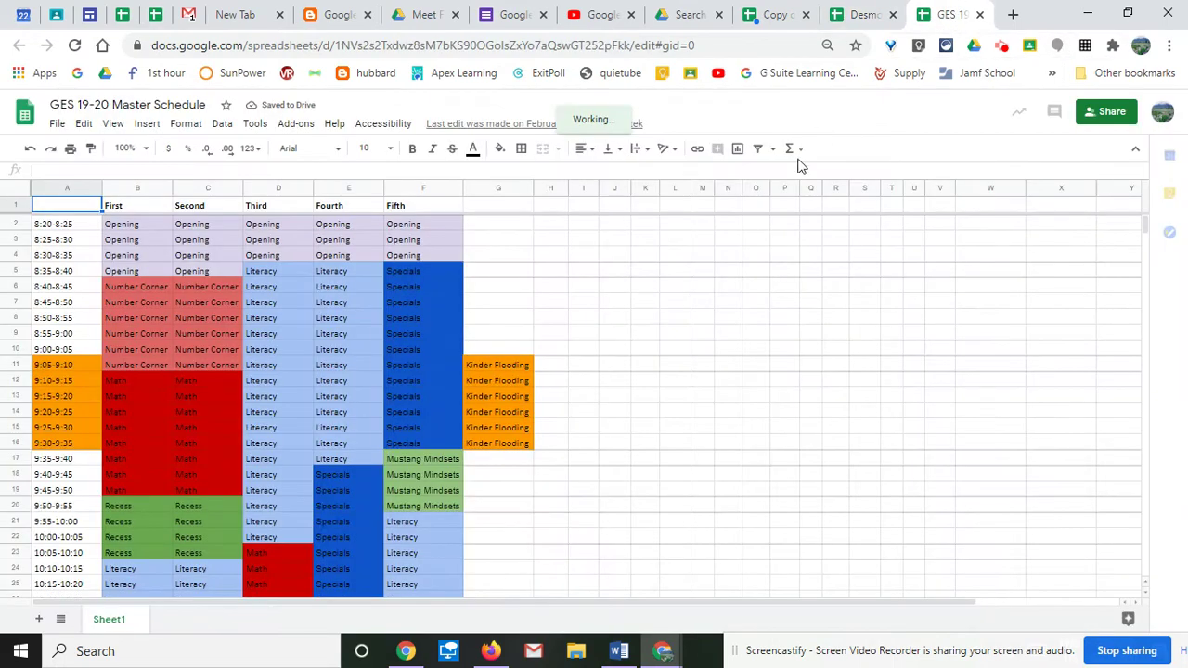
left_click(59, 126)
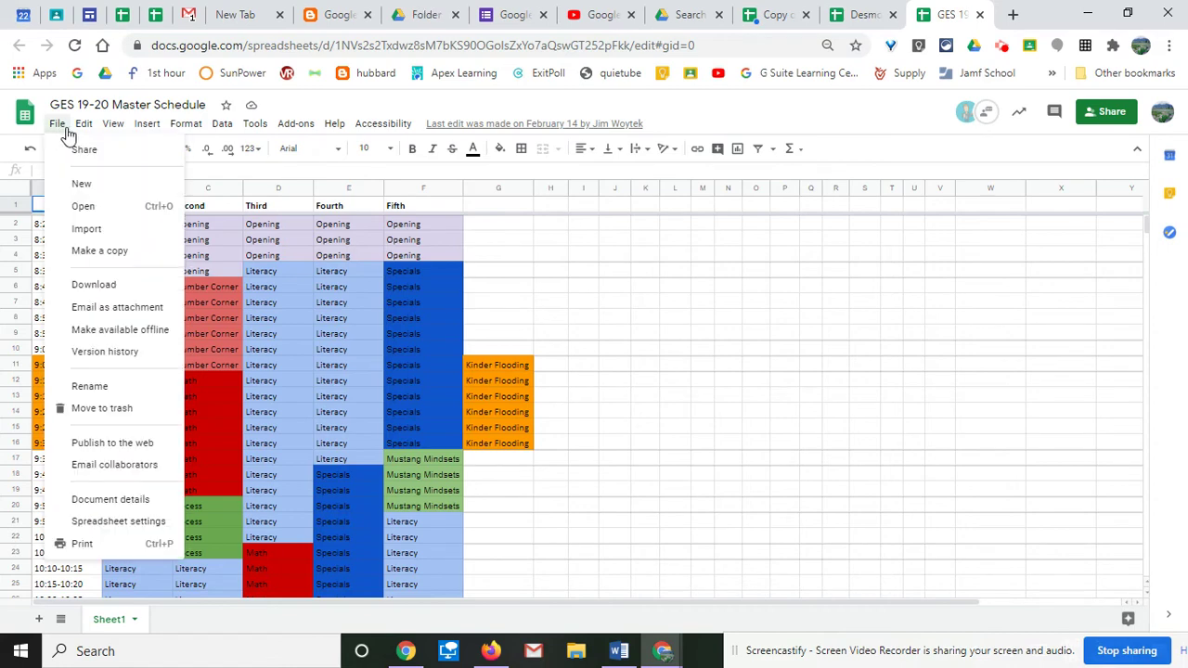
left_click(90, 543)
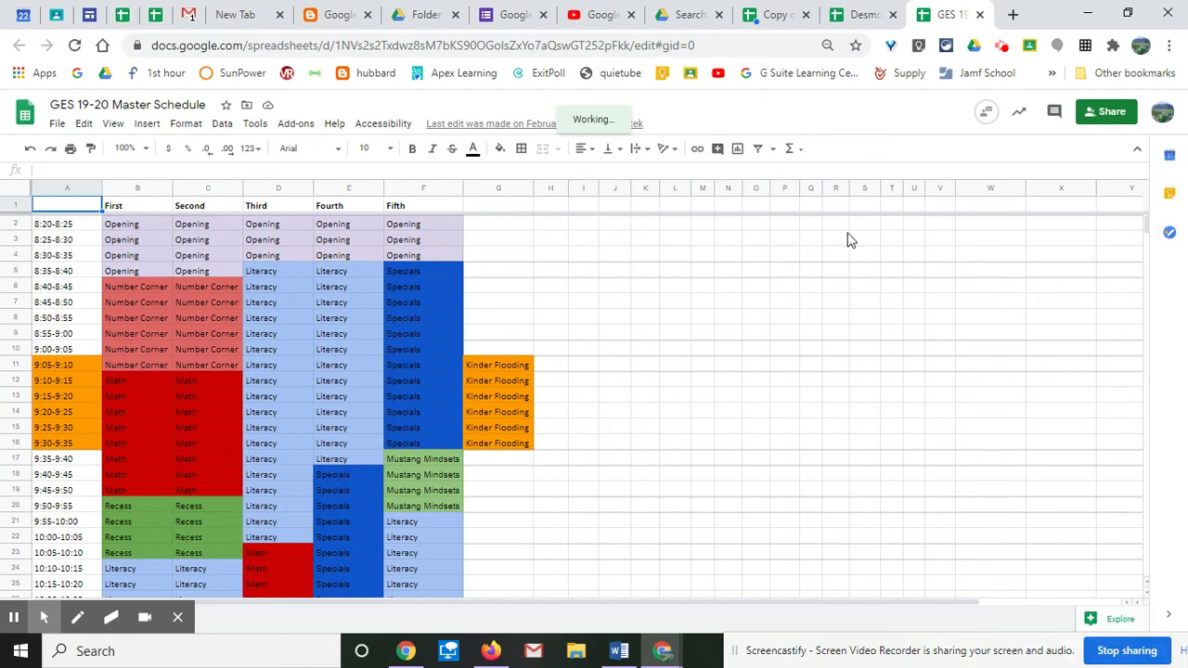
left_click(59, 127)
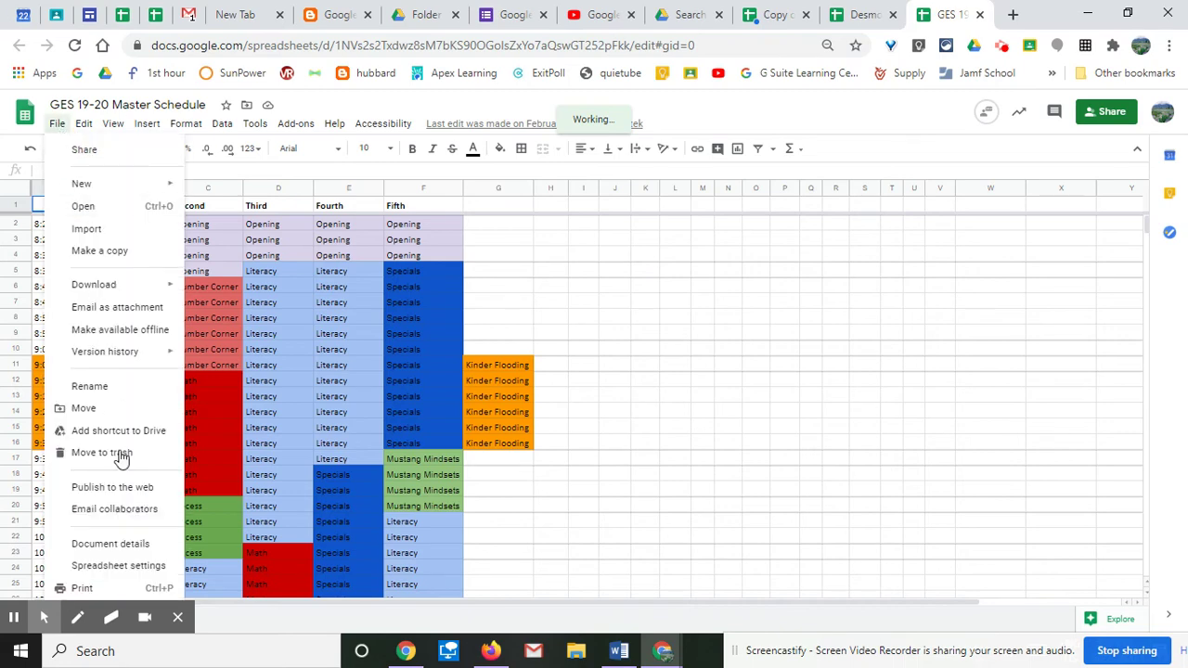
left_click(99, 590)
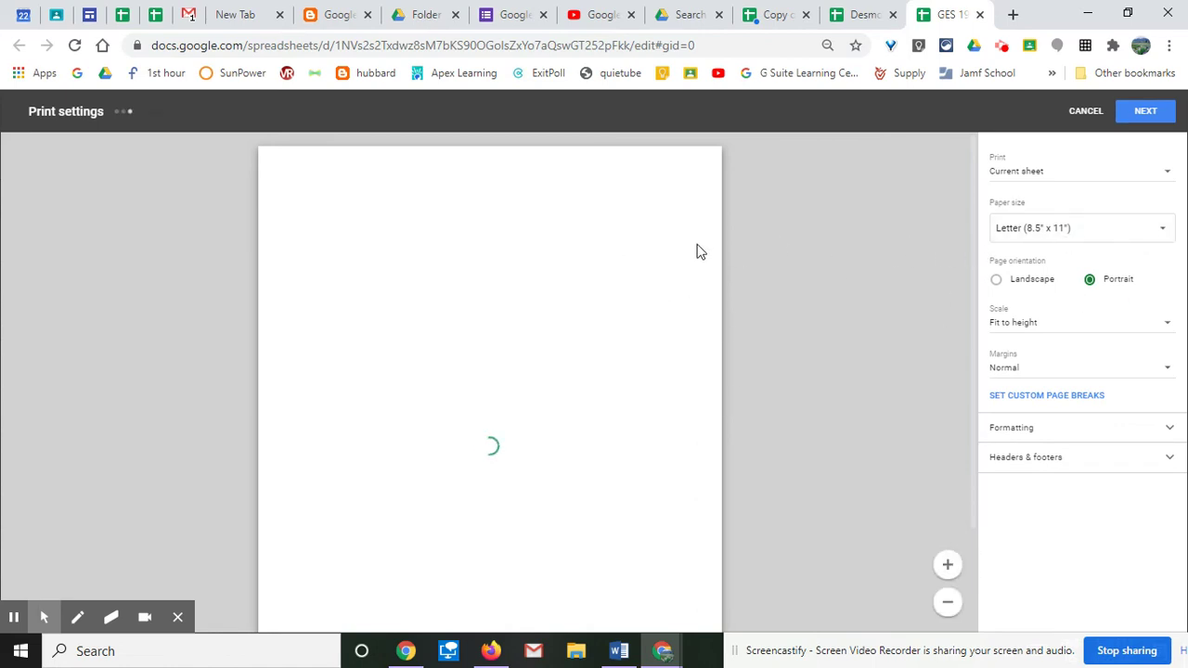
left_click(1063, 234)
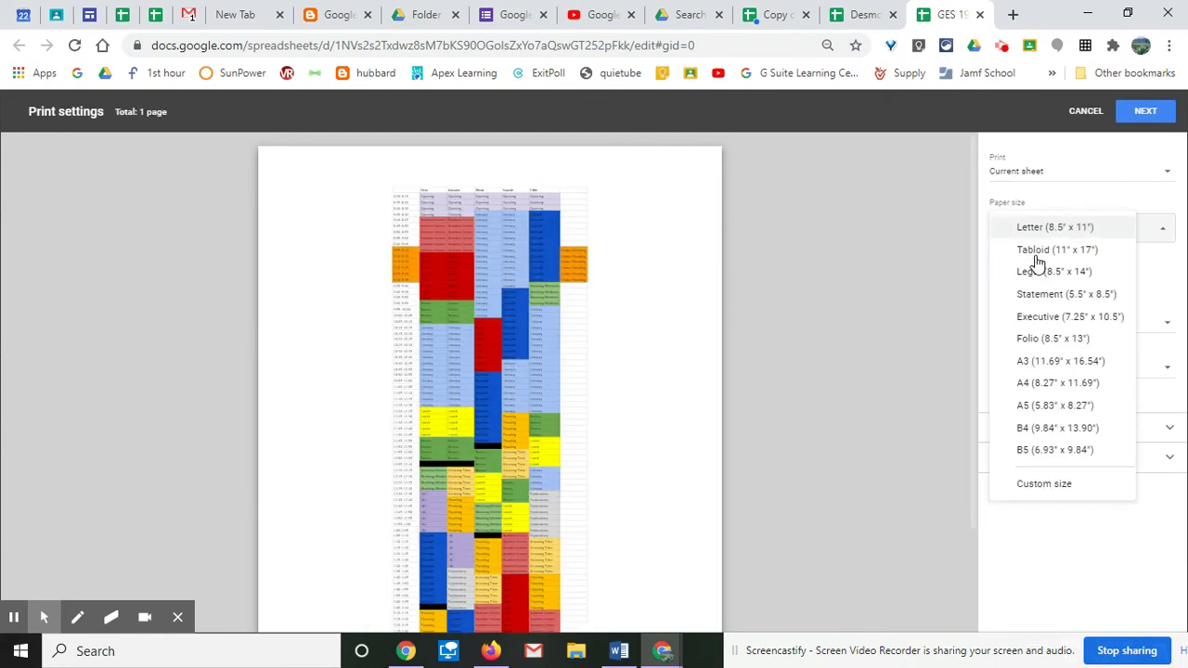
key("Return")
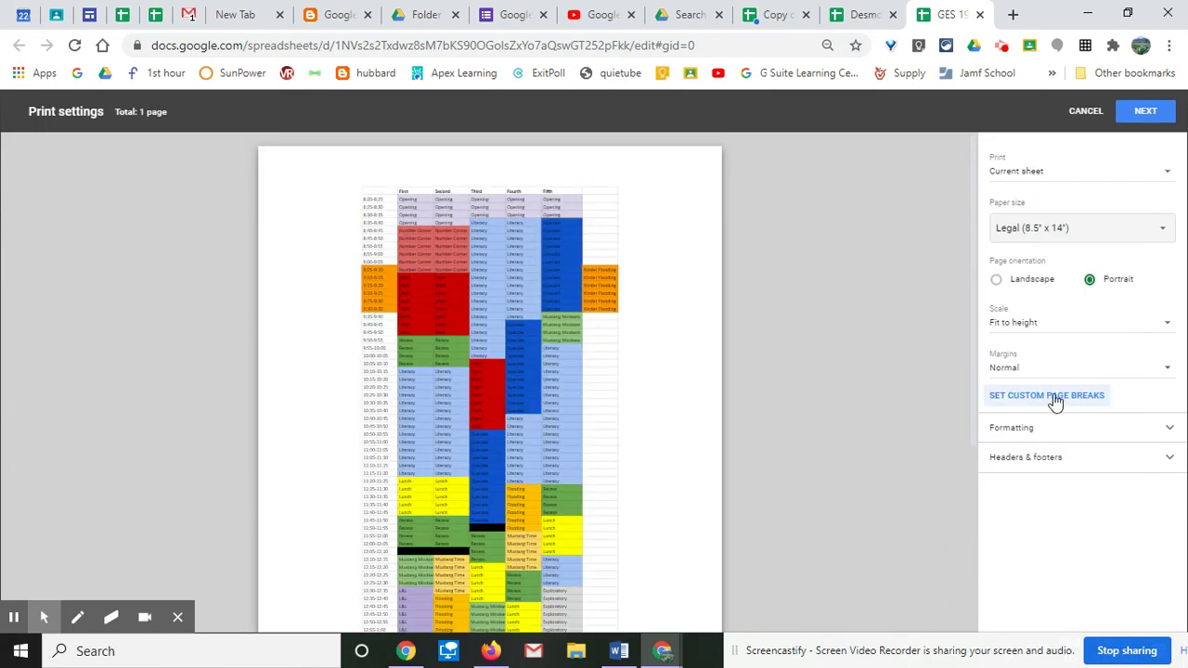
Step: Check where the schedule's page breaks fall in the custom page break editor, and leave it without making changes
left_click(1047, 396)
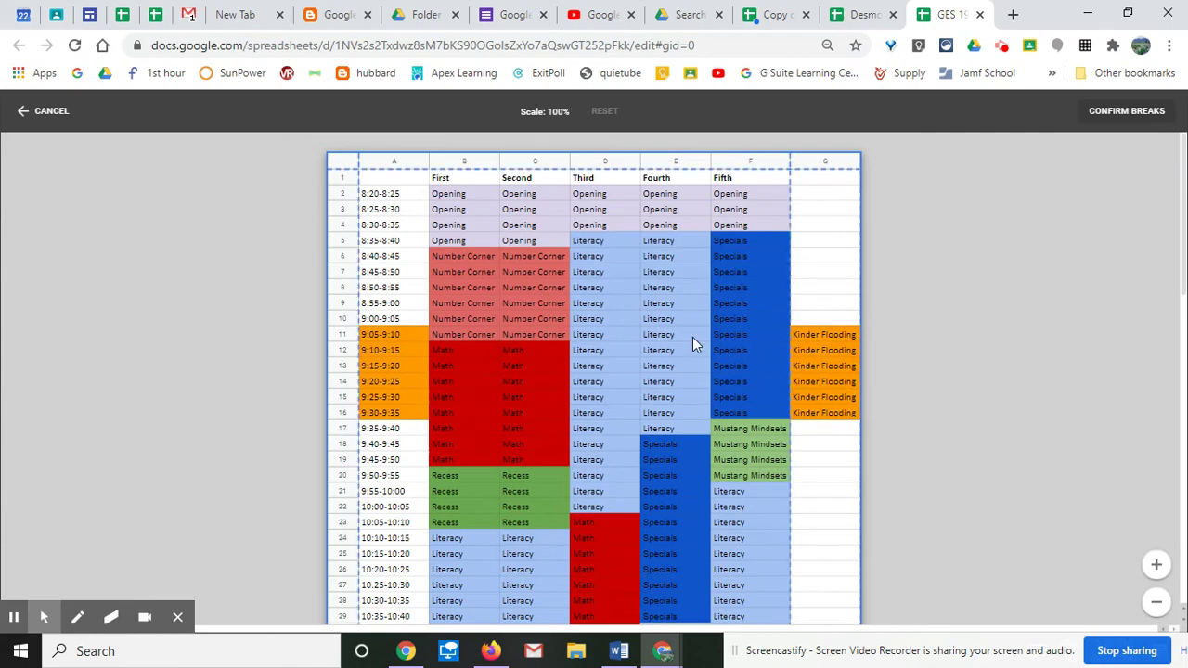
scroll(692, 340, "down", 3)
scroll(692, 338, "down", 6)
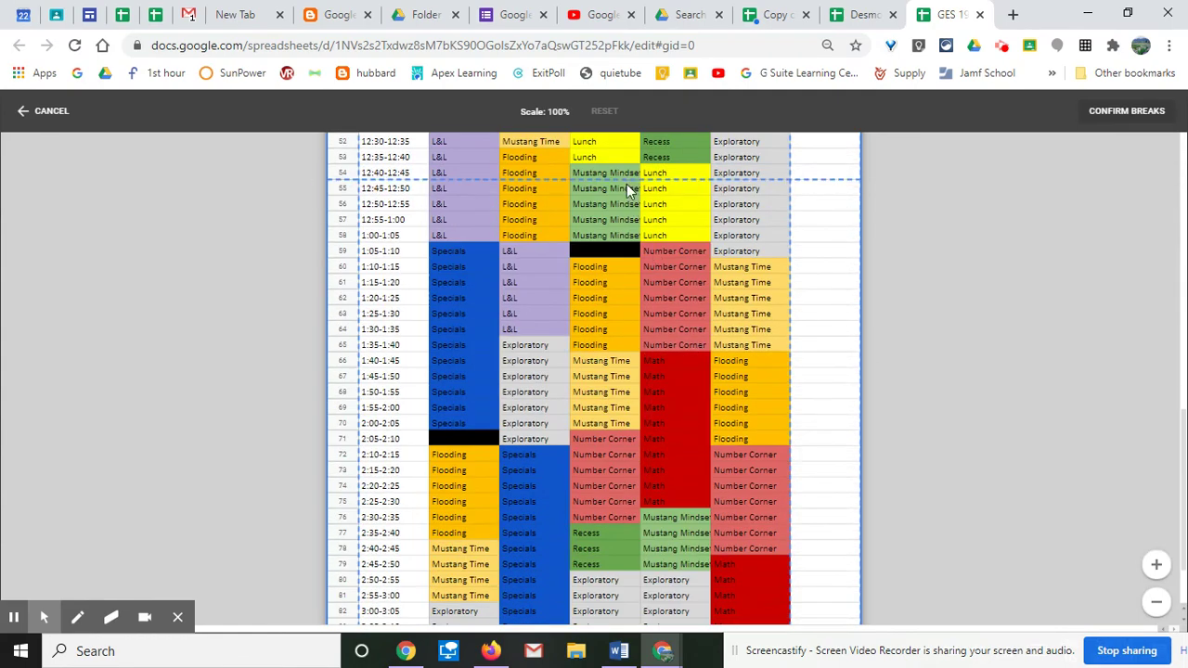
left_click(42, 110)
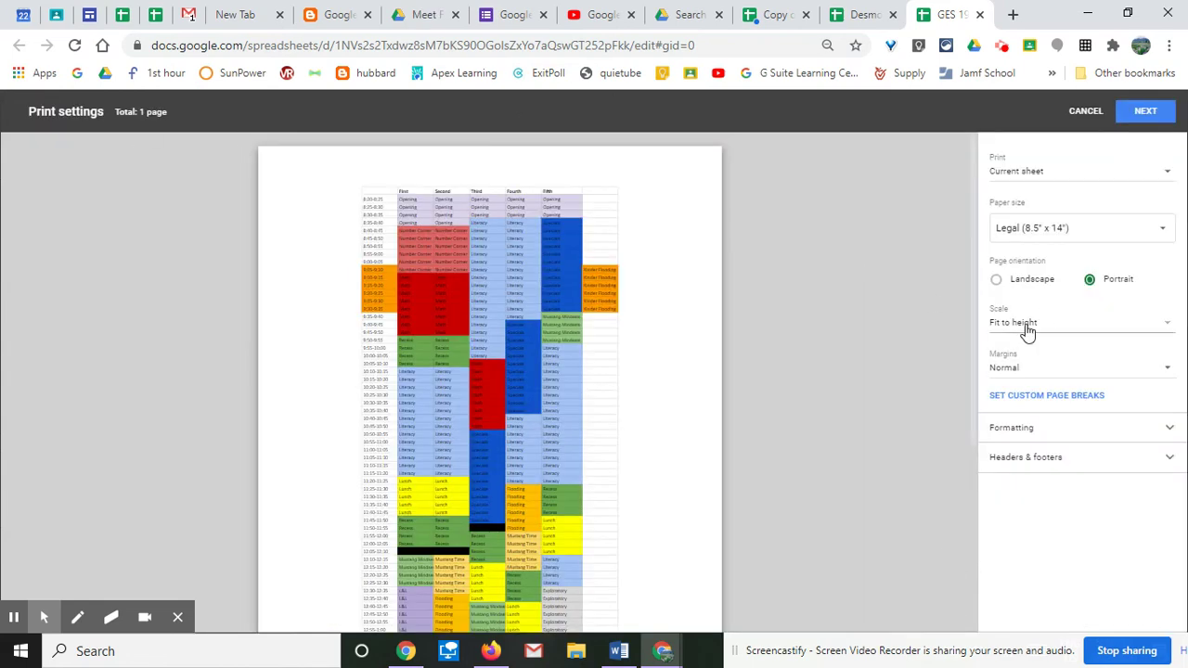
Step: Set the schedule's print scale to Fit to page and review the whole page in the preview
left_click(1024, 324)
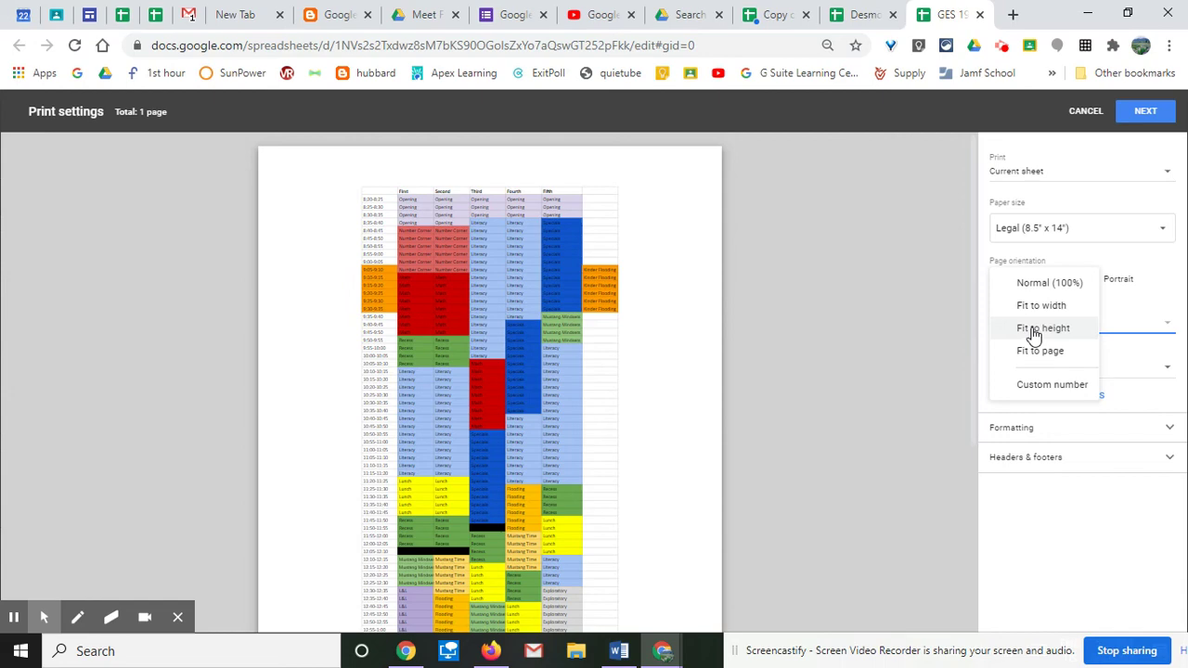
left_click(1033, 331)
left_click(1034, 325)
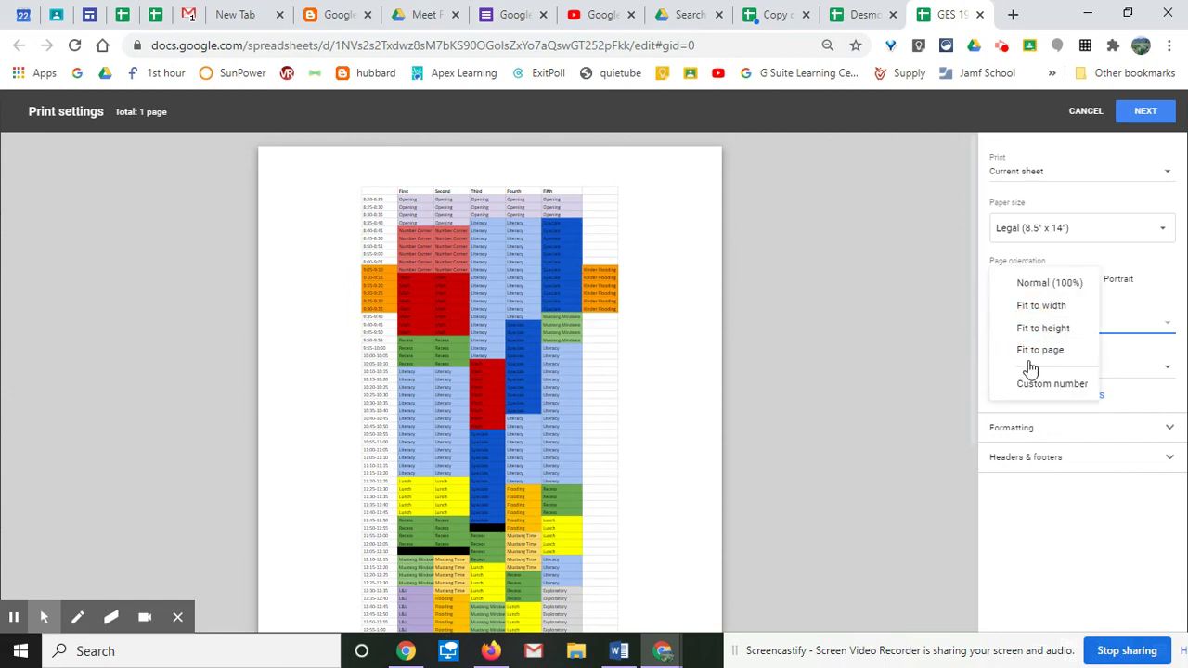
left_click(1030, 362)
scroll(673, 305, "down", 3)
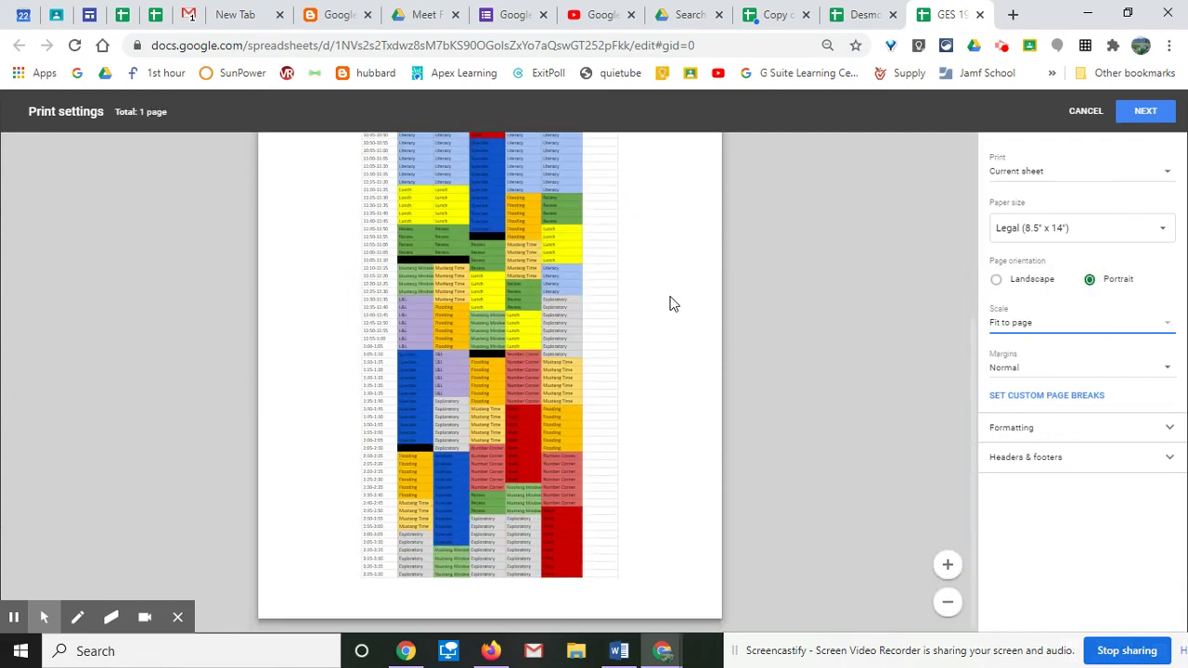
scroll(669, 310, "up", 3)
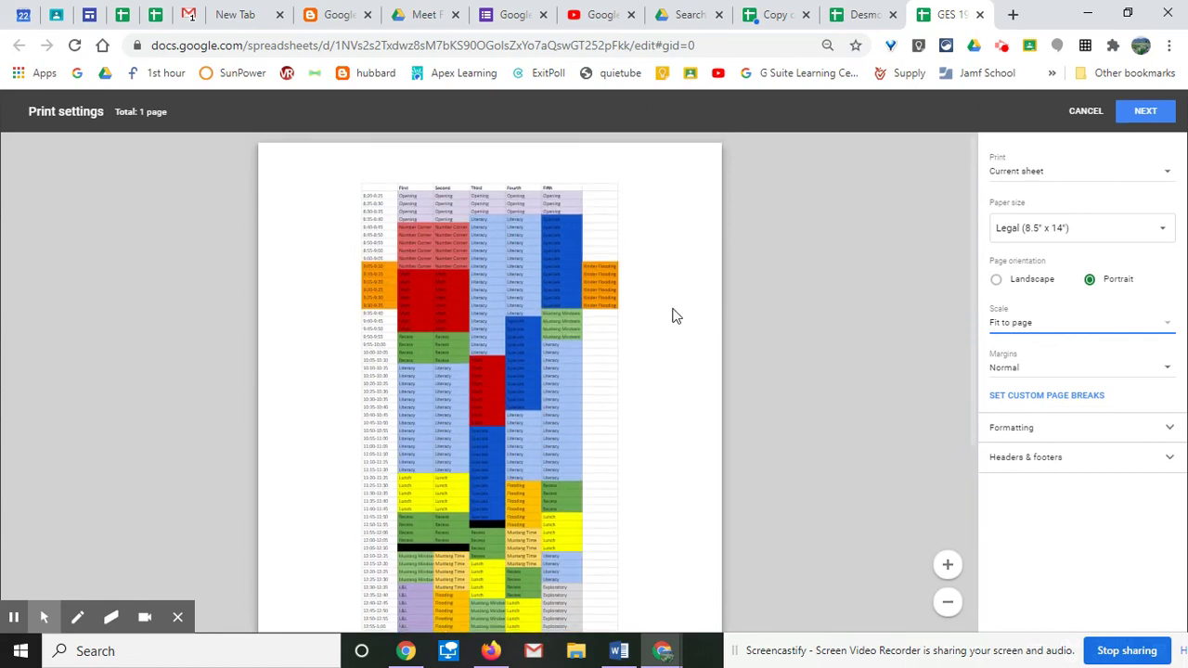
scroll(675, 307, "down", 3)
scroll(673, 316, "up", 3)
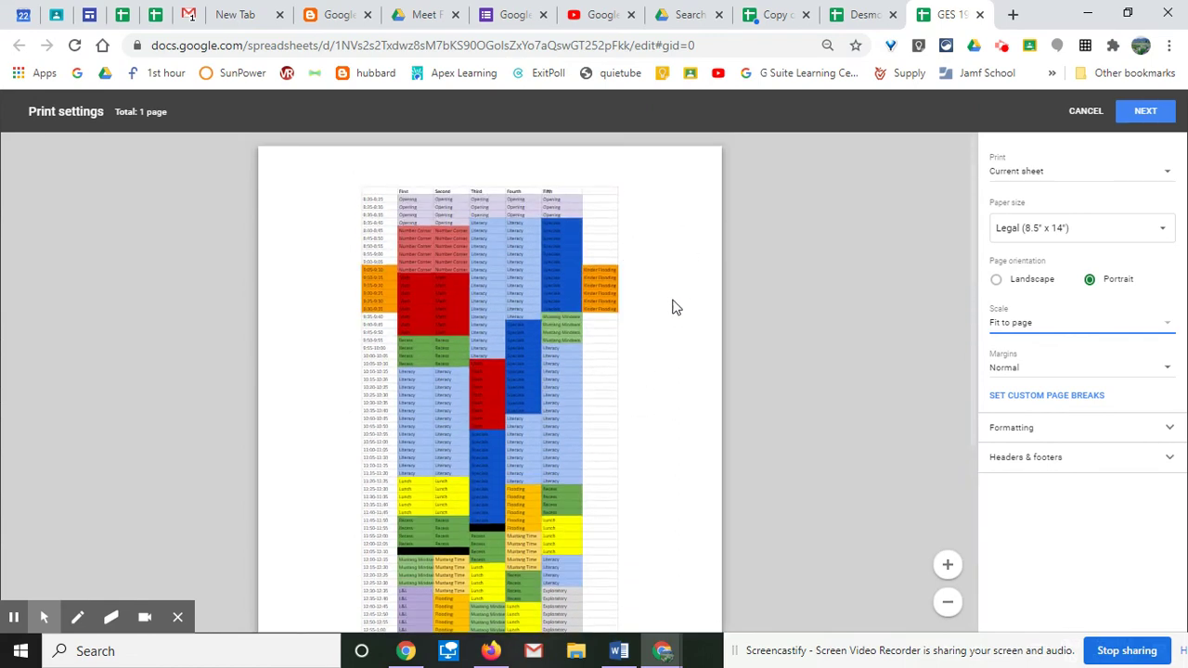
scroll(676, 308, "down", 2)
scroll(830, 325, "up", 2)
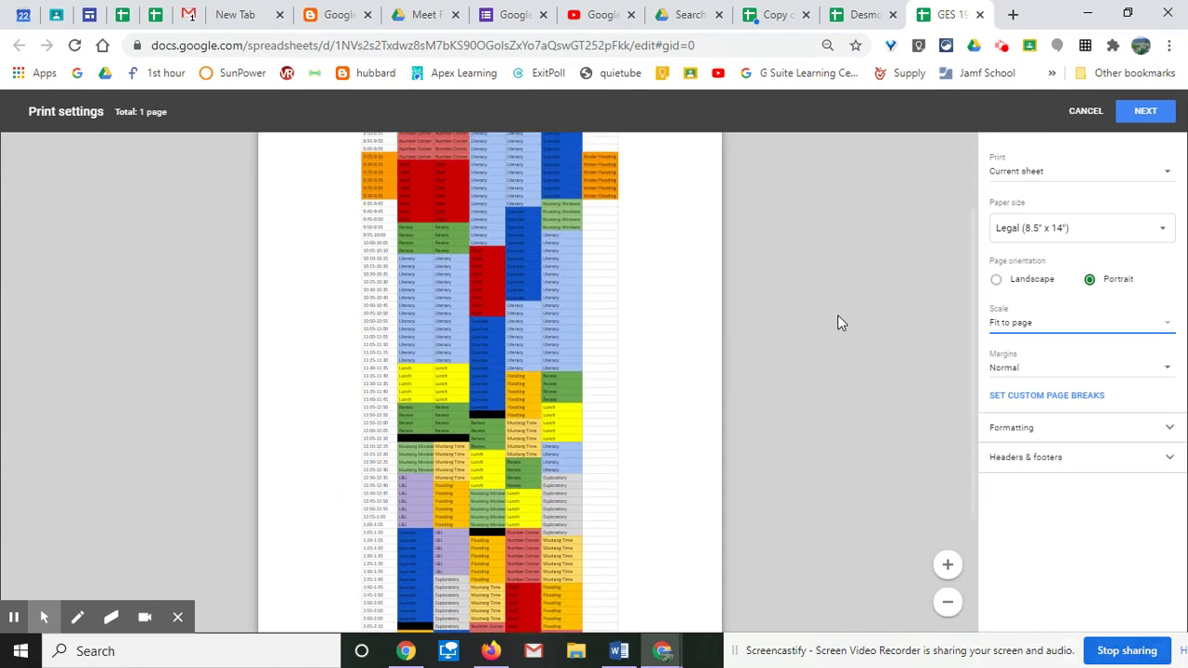
Step: Compare the schedule's print range options with those in Copy of Practice Data for Level 2, cancelling that spreadsheet's pending print and reopening its print settings
left_click(1040, 174)
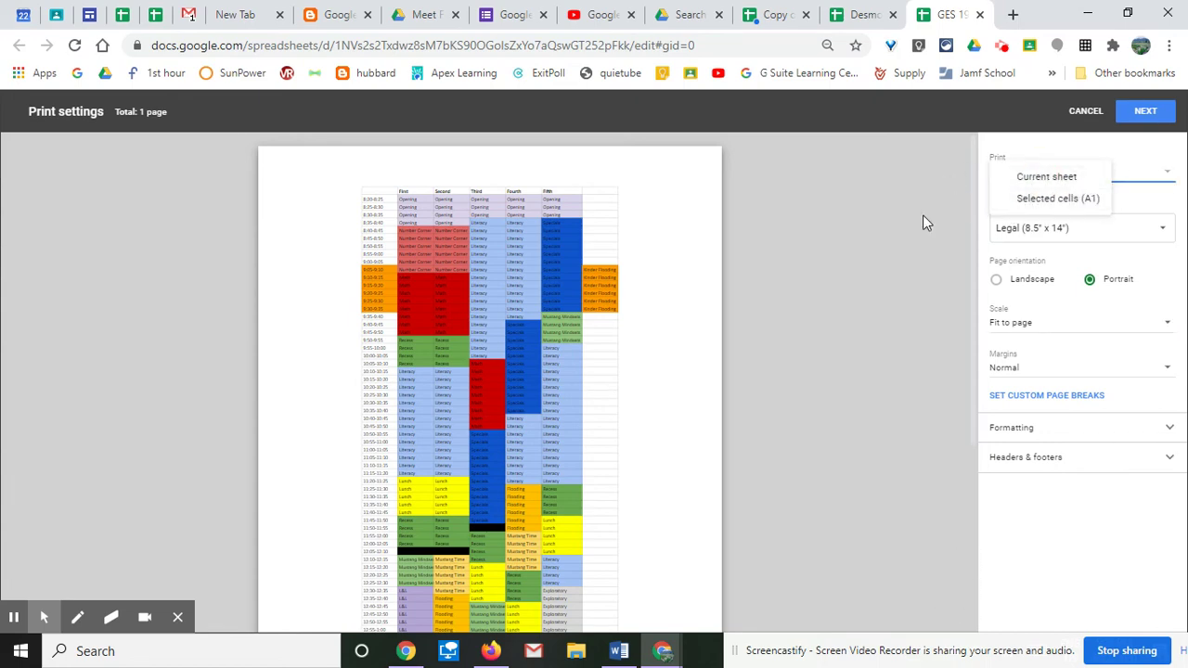
left_click(868, 172)
left_click(775, 23)
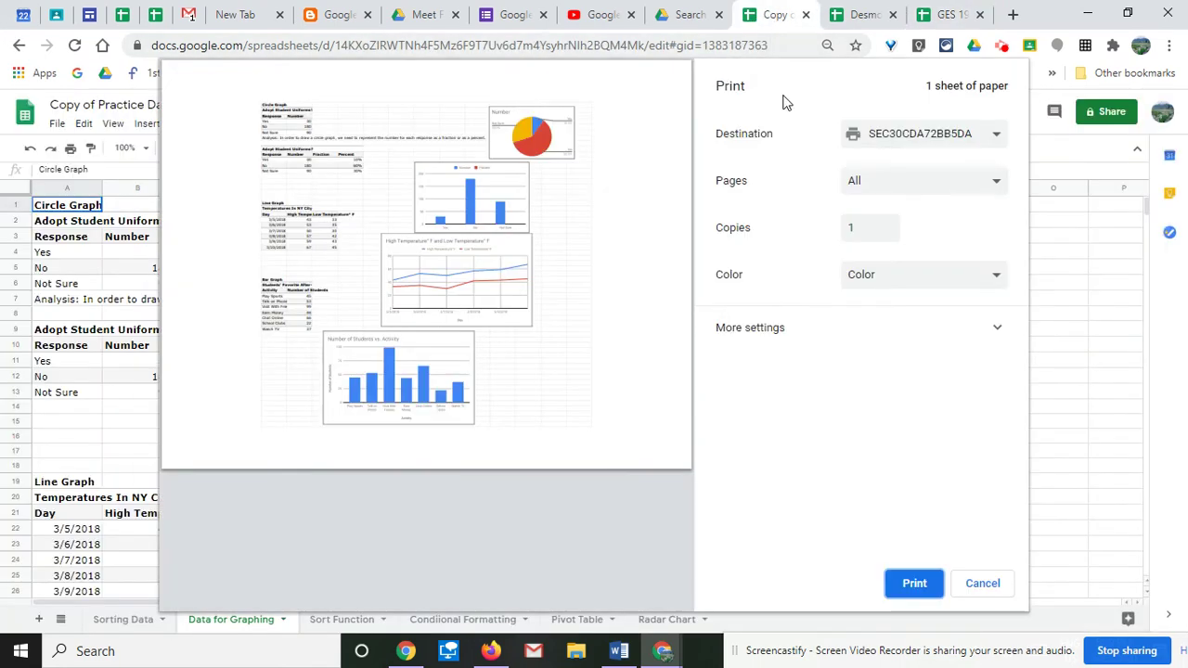
left_click(982, 587)
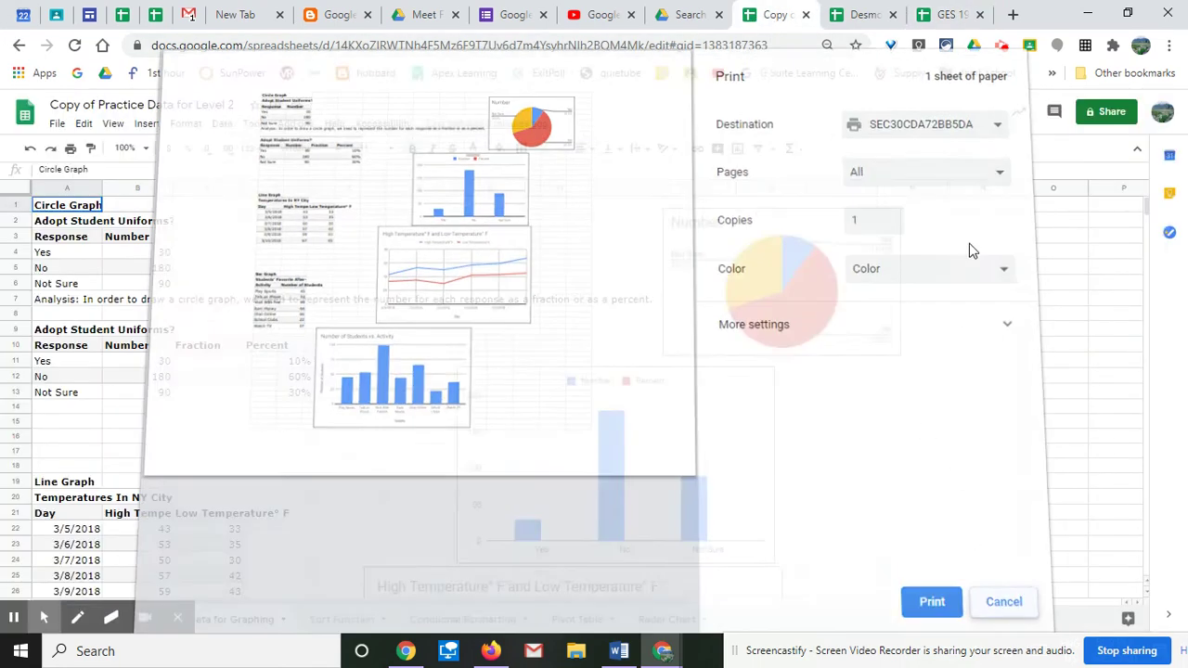
left_click(56, 124)
left_click(86, 589)
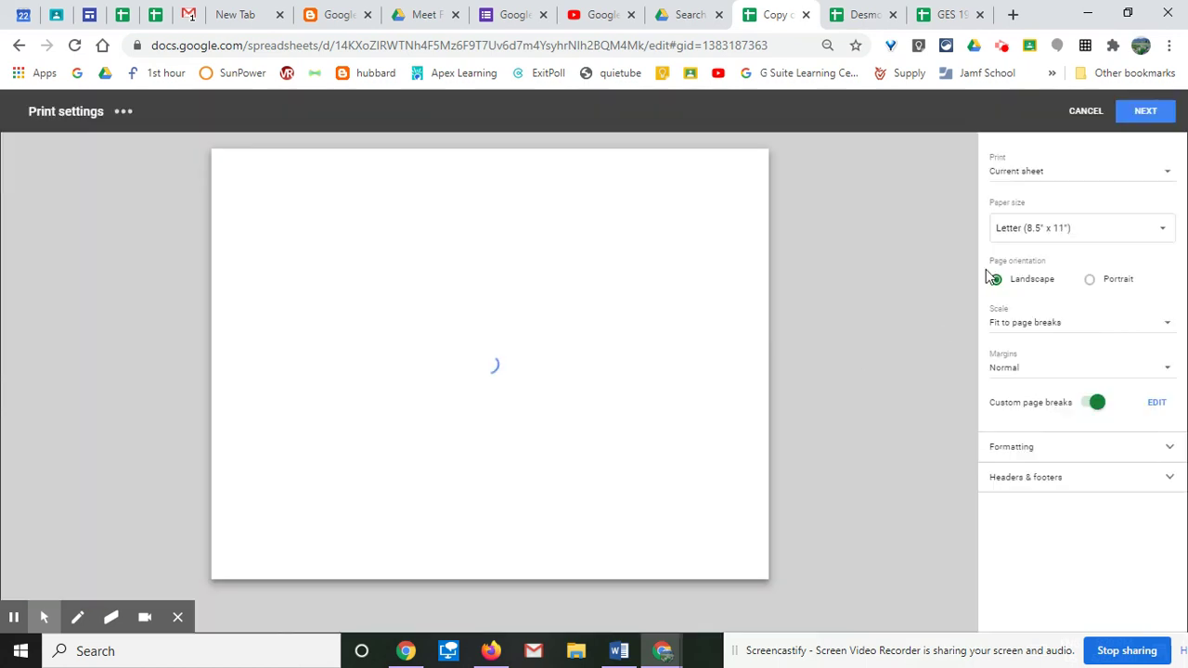
left_click(1044, 175)
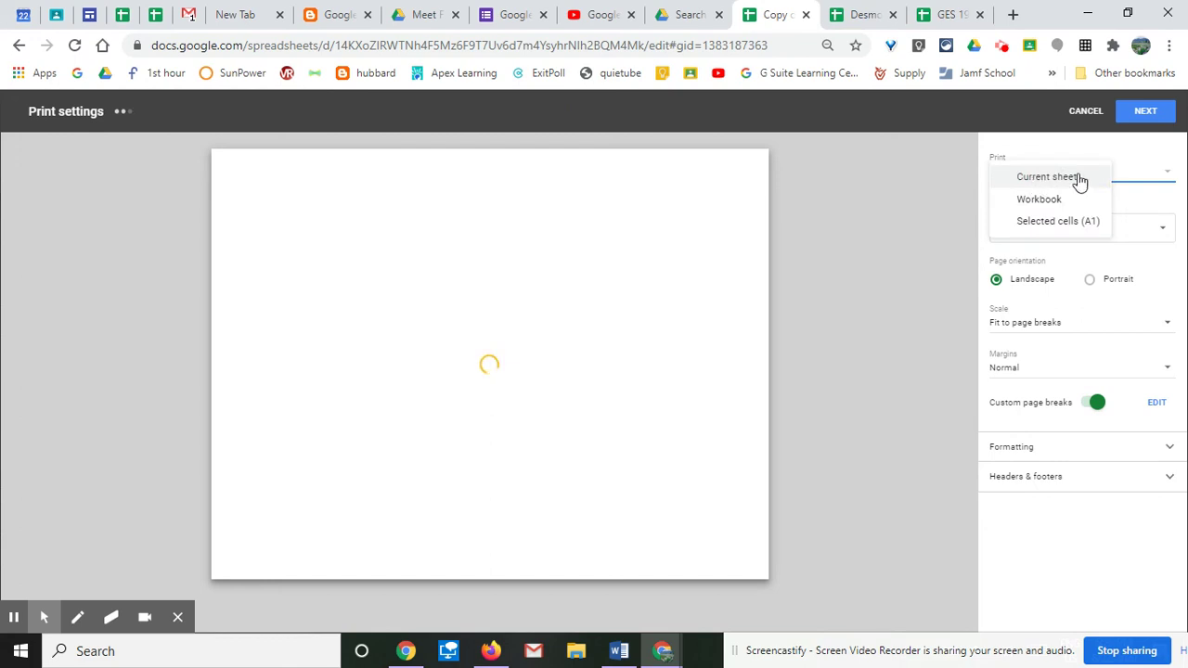